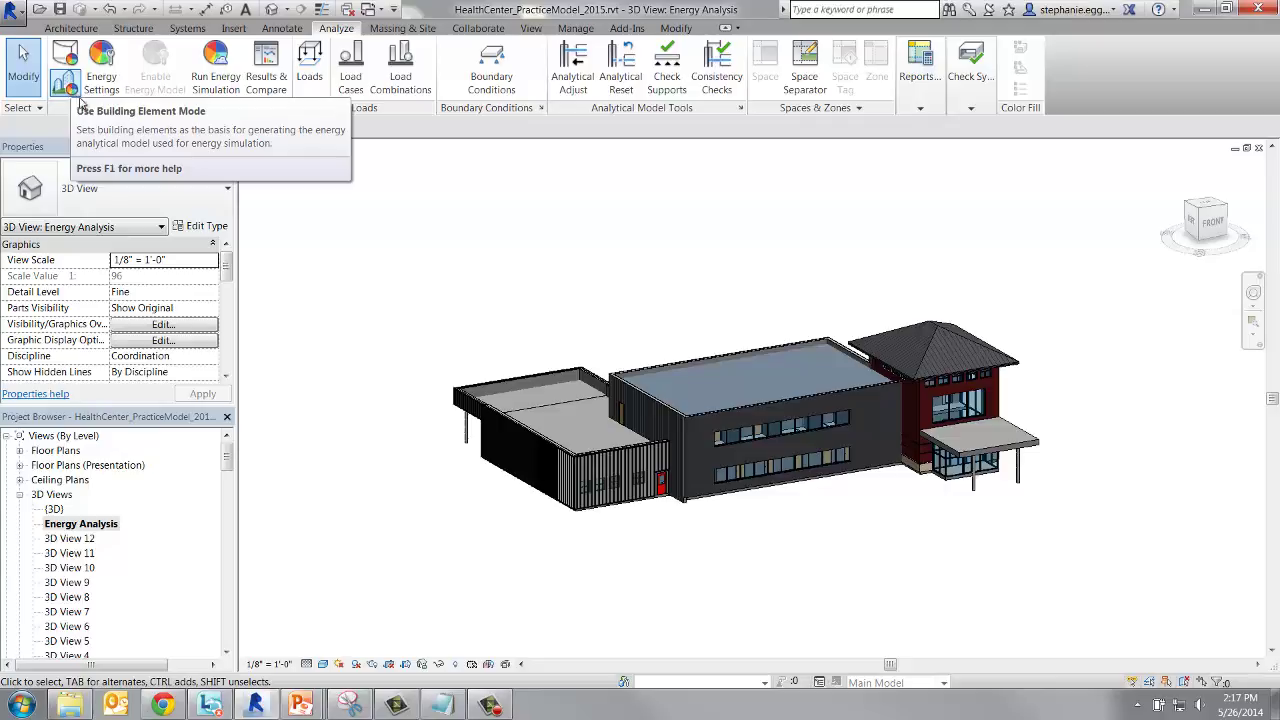
Switch the energy analysis to Use Building Element Mode on the Analyze tab
{"action": "left_click", "coordinate": [66, 86]}
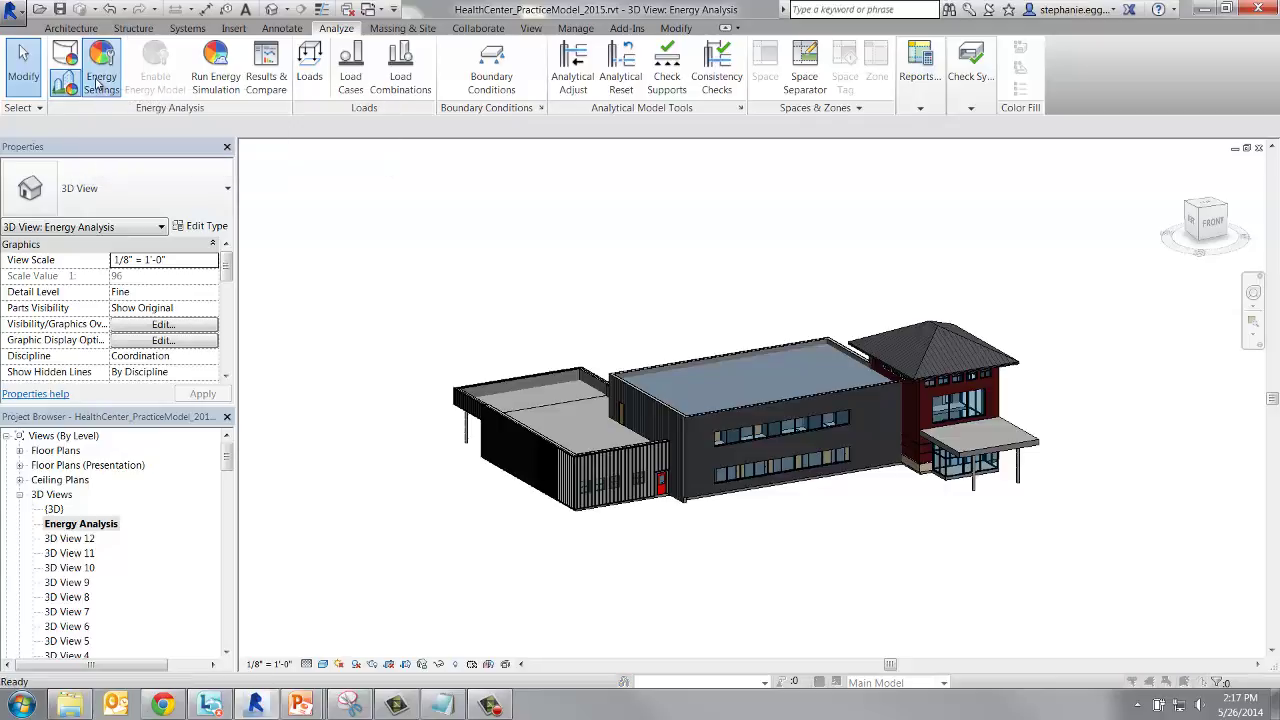
Open Energy Settings and confirm Las Vegas, NV, USA as location and weather station
{"action": "left_click", "coordinate": [97, 84]}
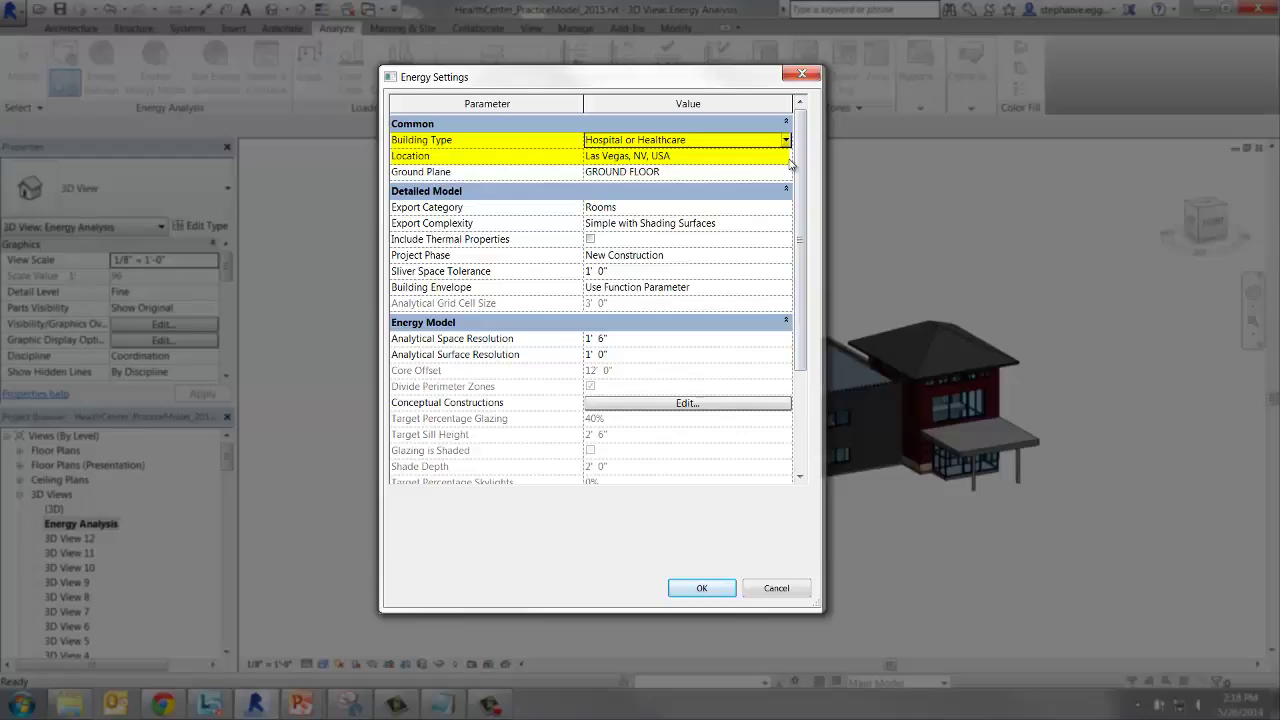
{"action": "left_click", "coordinate": [787, 158]}
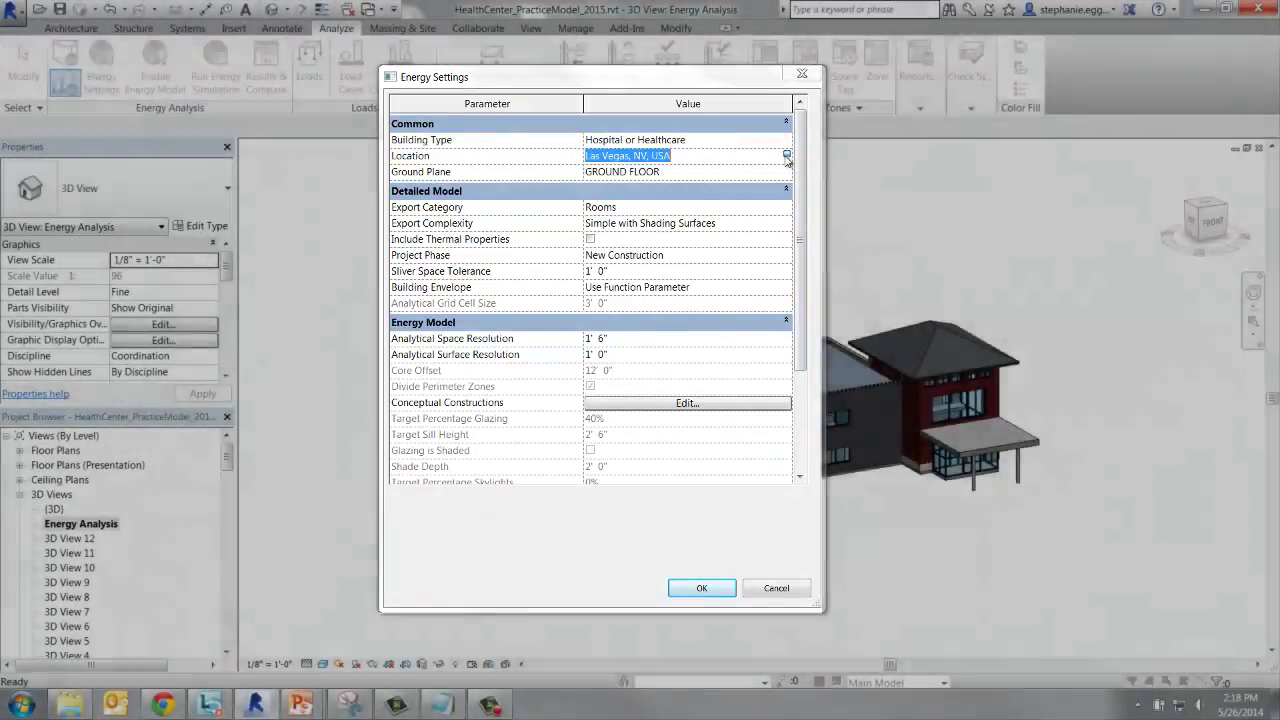
{"action": "left_click", "coordinate": [787, 156]}
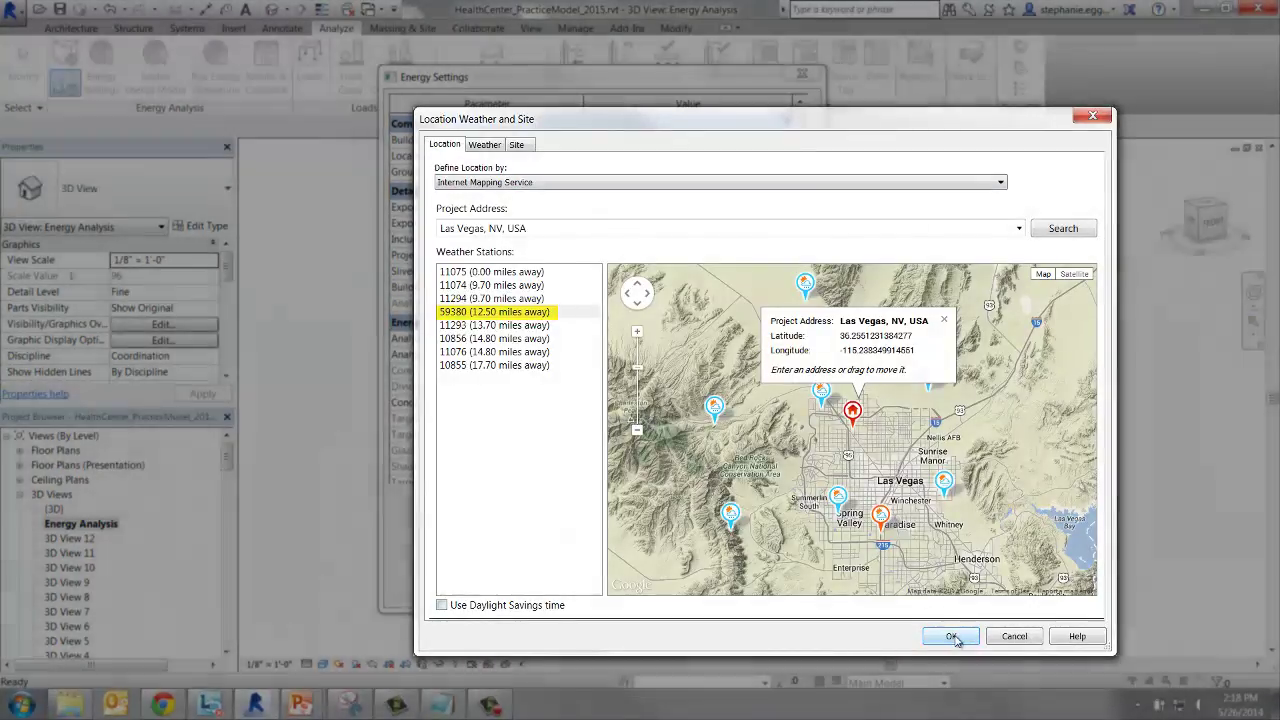
{"action": "left_click", "coordinate": [951, 636]}
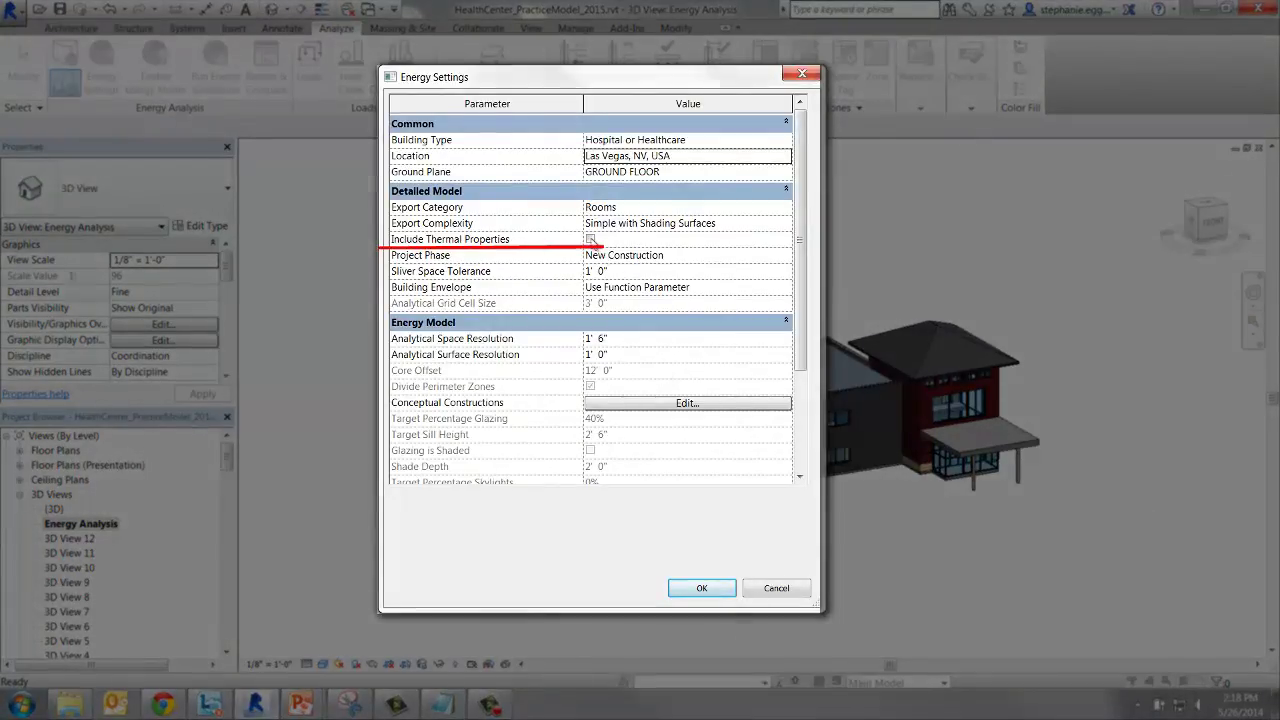
Turn on Include Thermal Properties and review the Conceptual Constructions without changing them
{"action": "left_click", "coordinate": [590, 239]}
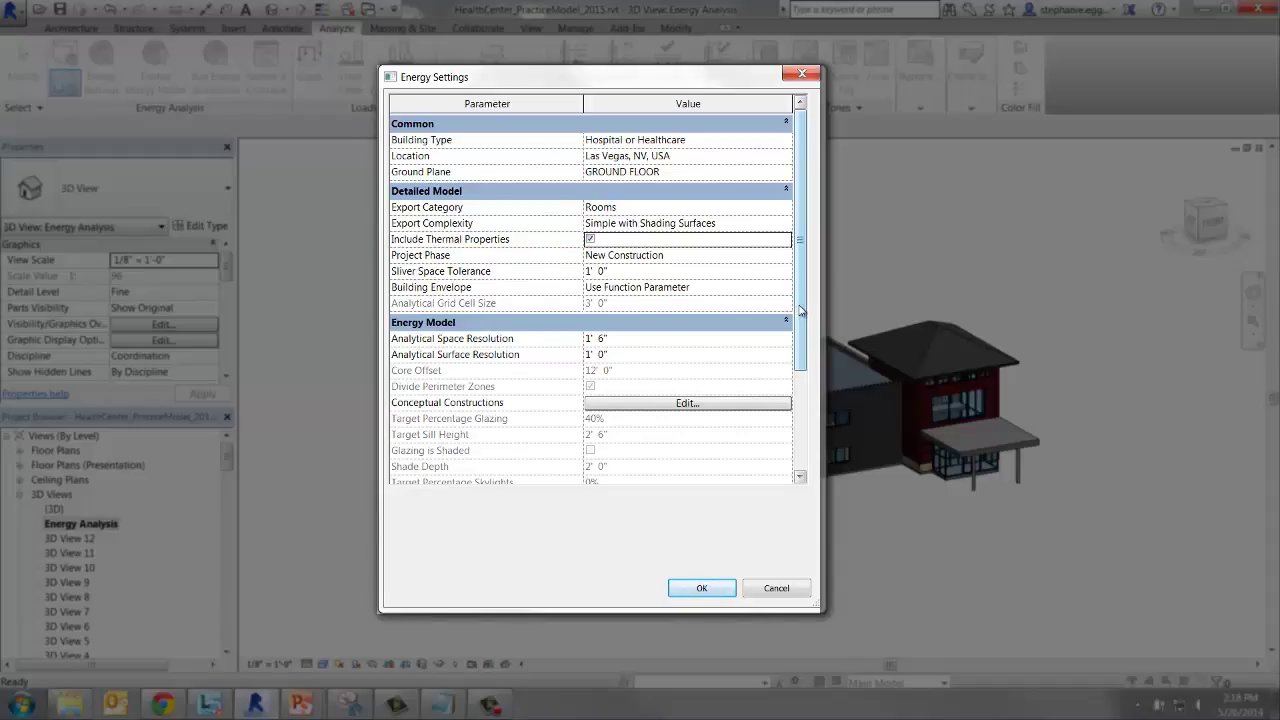
{"action": "left_click_drag", "start_coordinate": [800, 311], "coordinate": [802, 355]}
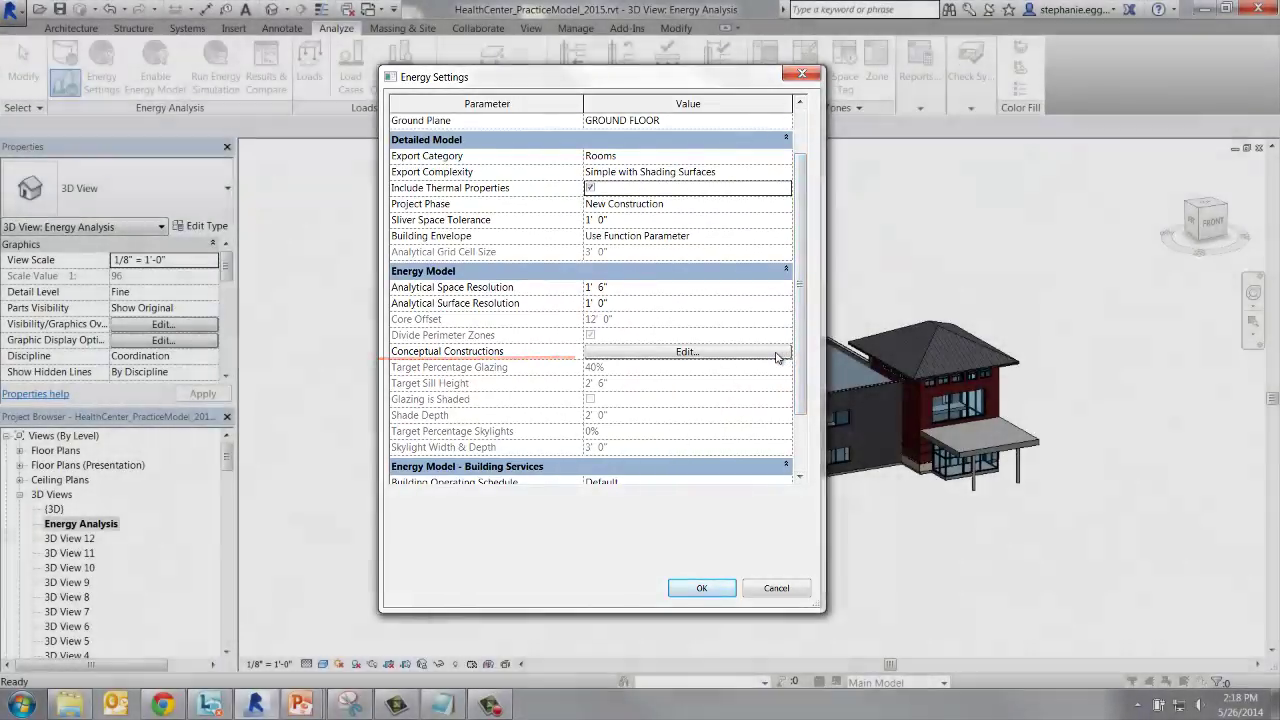
{"action": "left_click", "coordinate": [778, 354]}
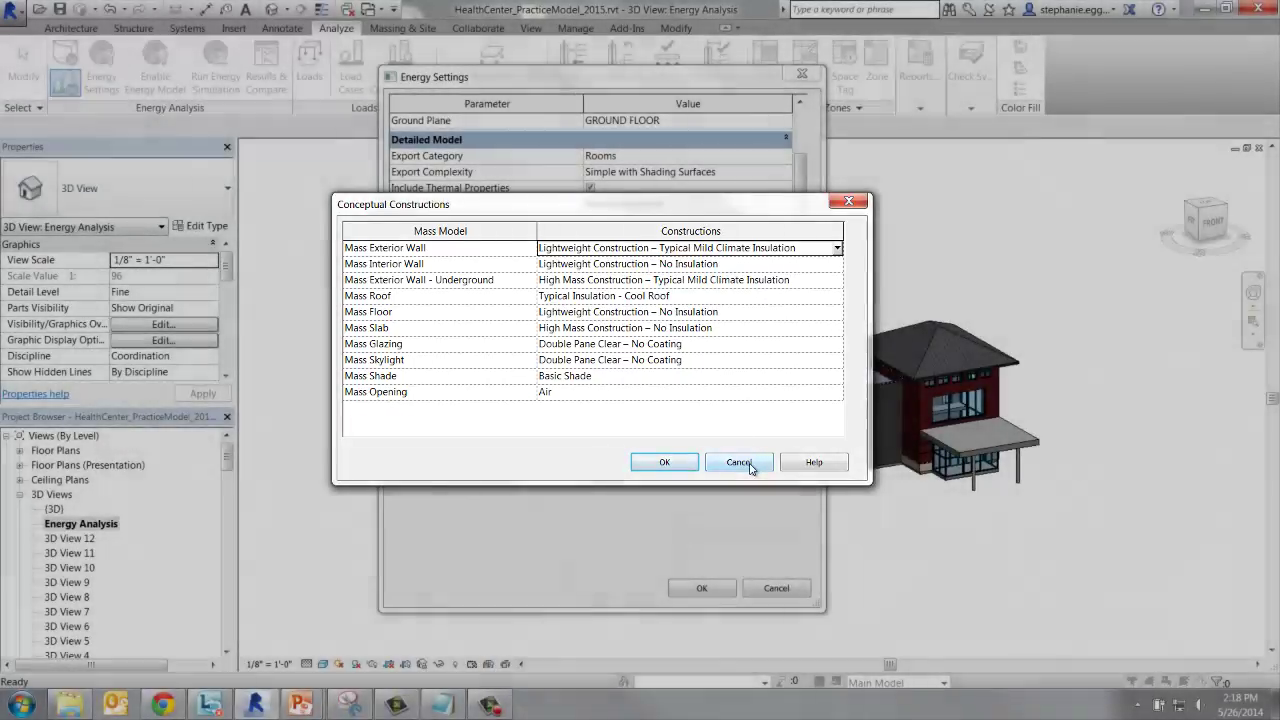
{"action": "left_click", "coordinate": [751, 467]}
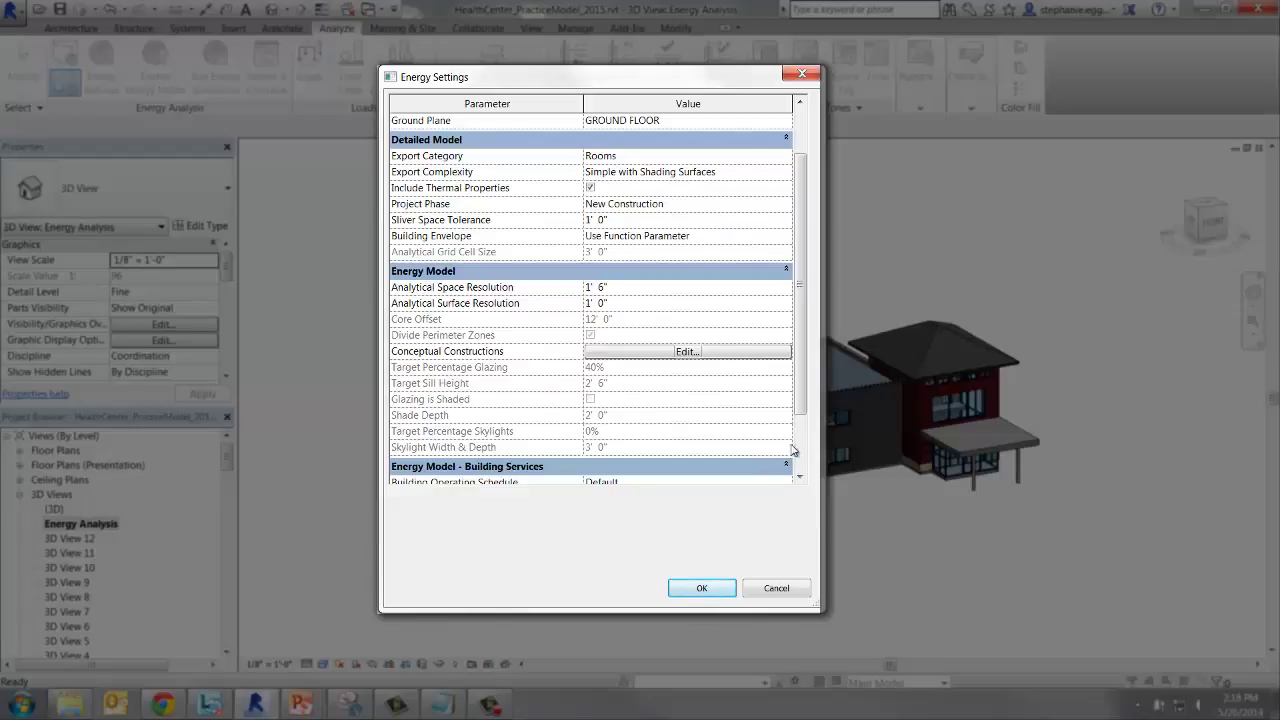
{"action": "left_click_drag", "start_coordinate": [805, 410], "coordinate": [802, 352]}
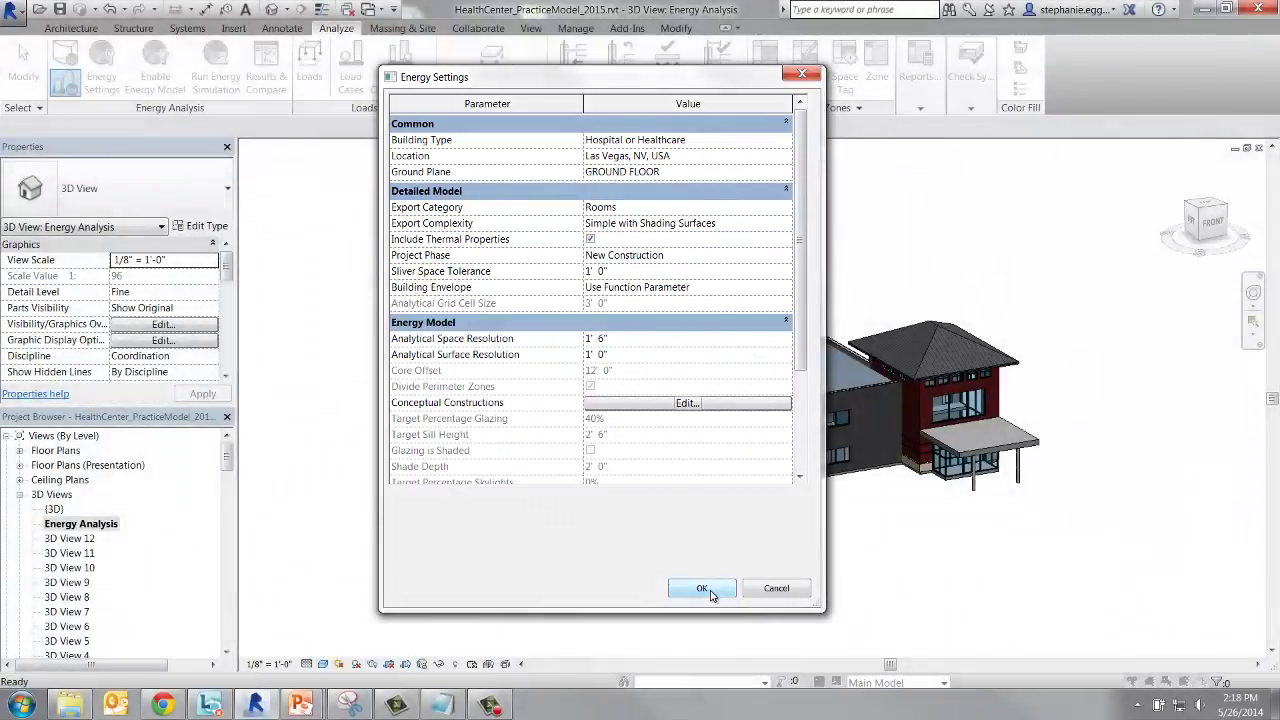
Apply the energy settings and inspect exterior walls, finding types E1_conc insitu and E_OutPatientCenter
{"action": "left_click", "coordinate": [710, 593]}
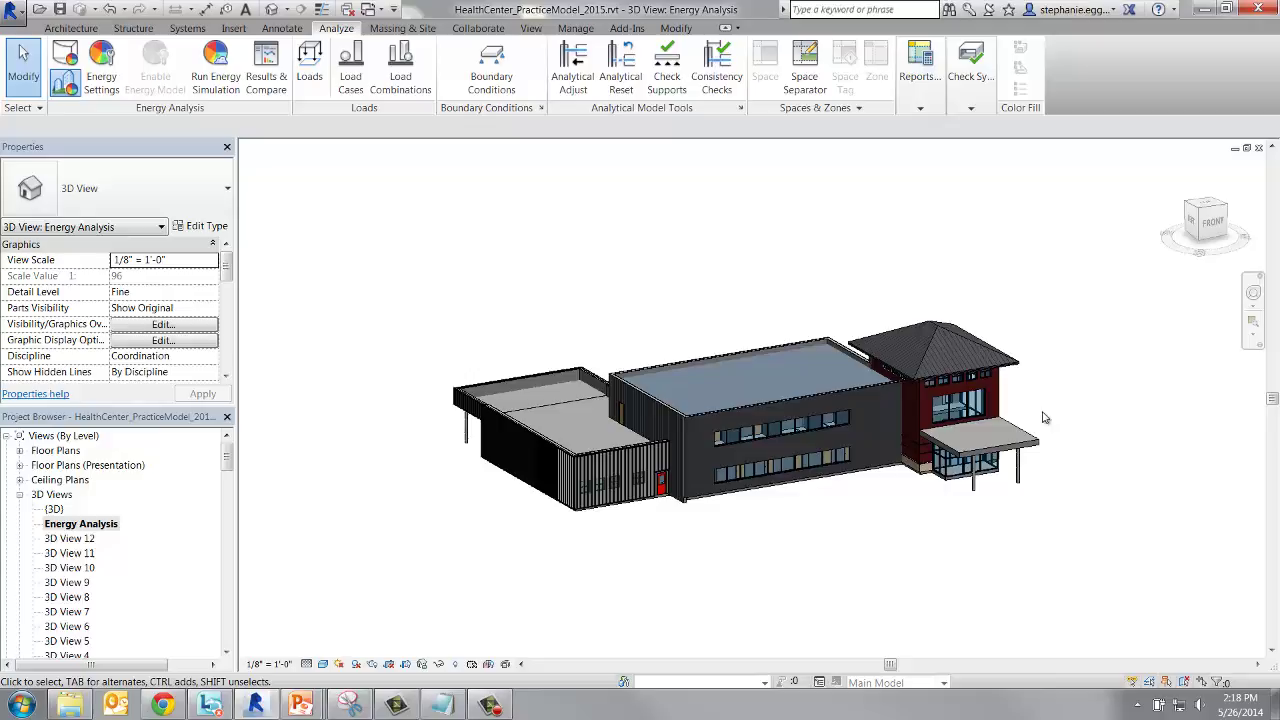
{"action": "scroll", "coordinate": [980, 420], "scroll_direction": "up", "scroll_amount": 2}
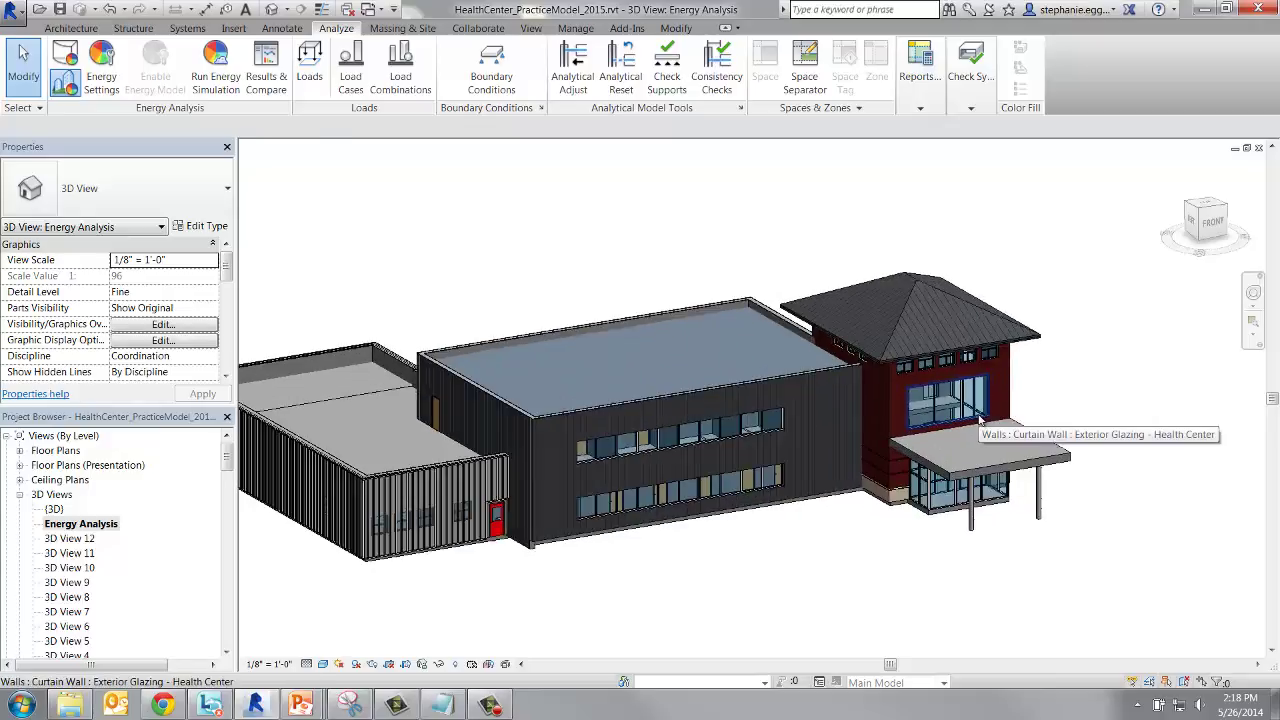
{"action": "left_click", "coordinate": [1010, 376]}
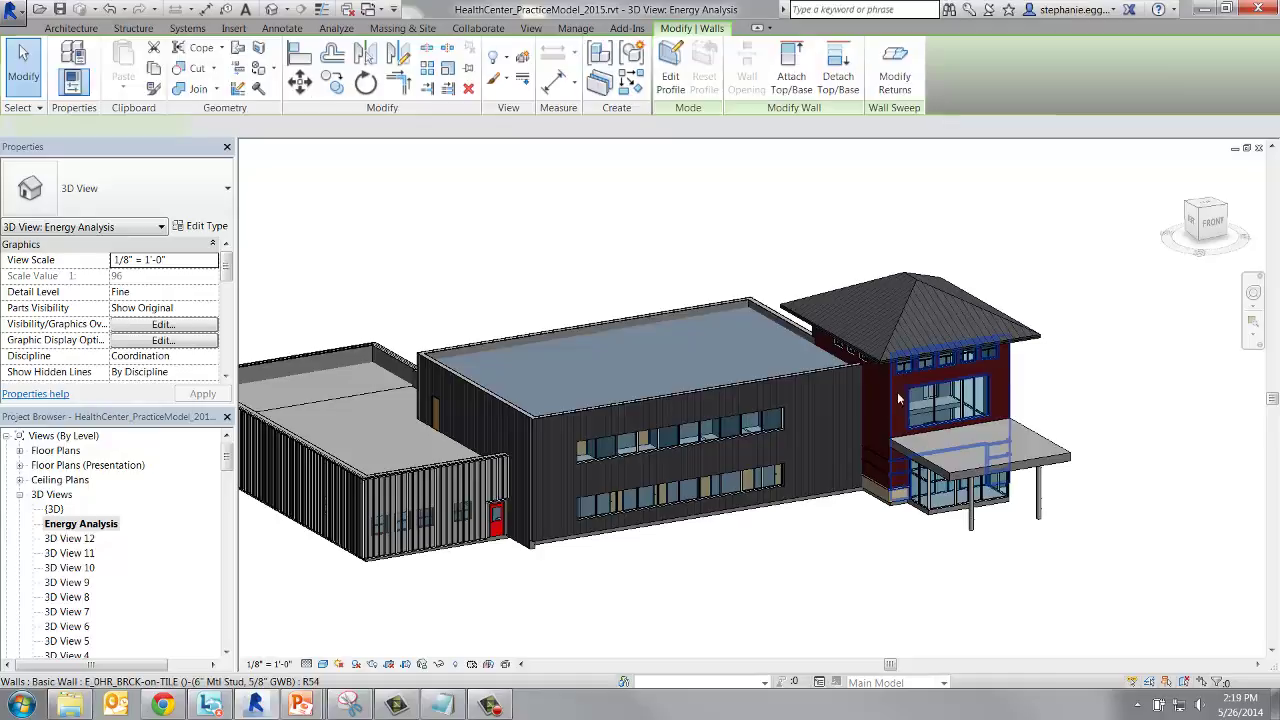
{"action": "left_click", "coordinate": [758, 388]}
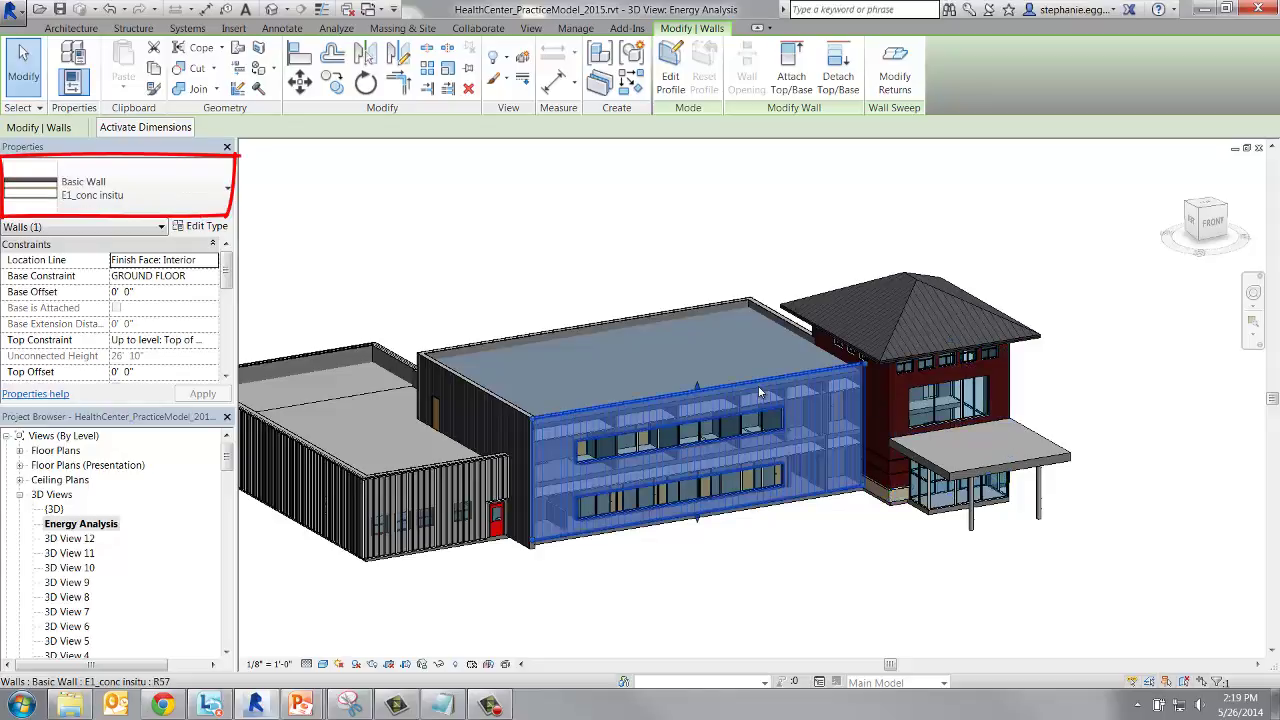
{"action": "left_click", "coordinate": [455, 462]}
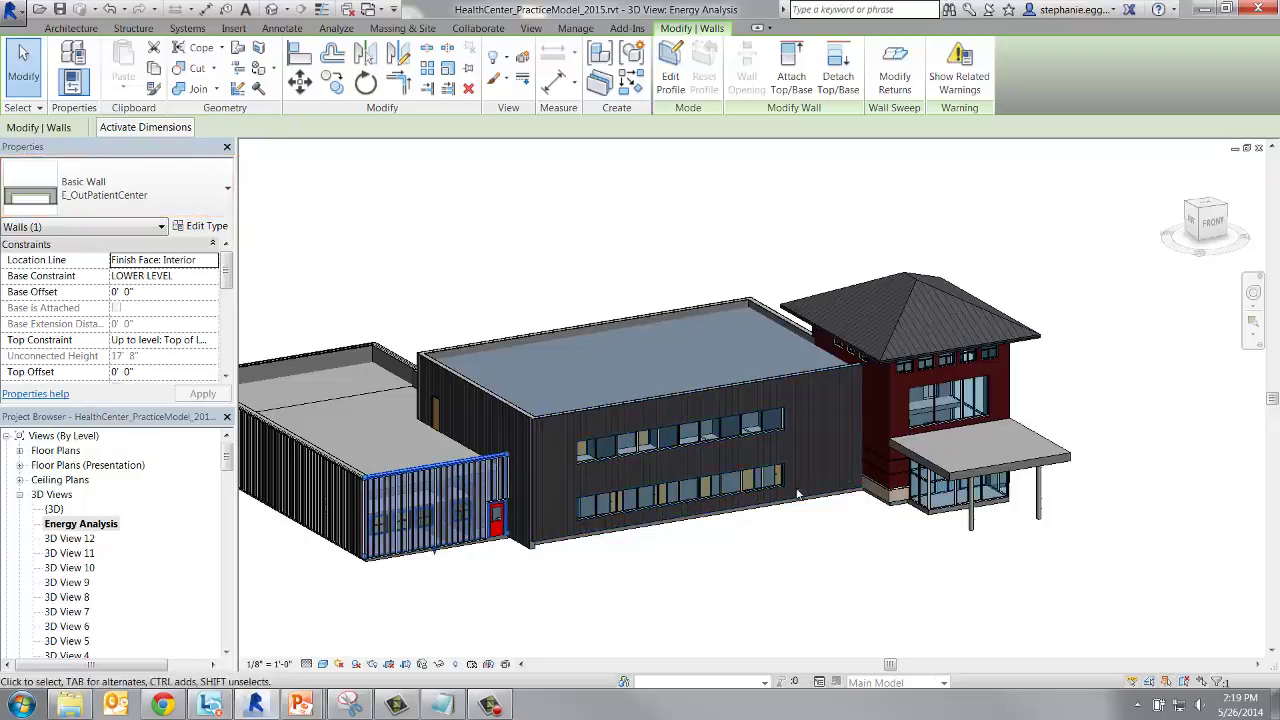
{"action": "left_click", "coordinate": [894, 398]}
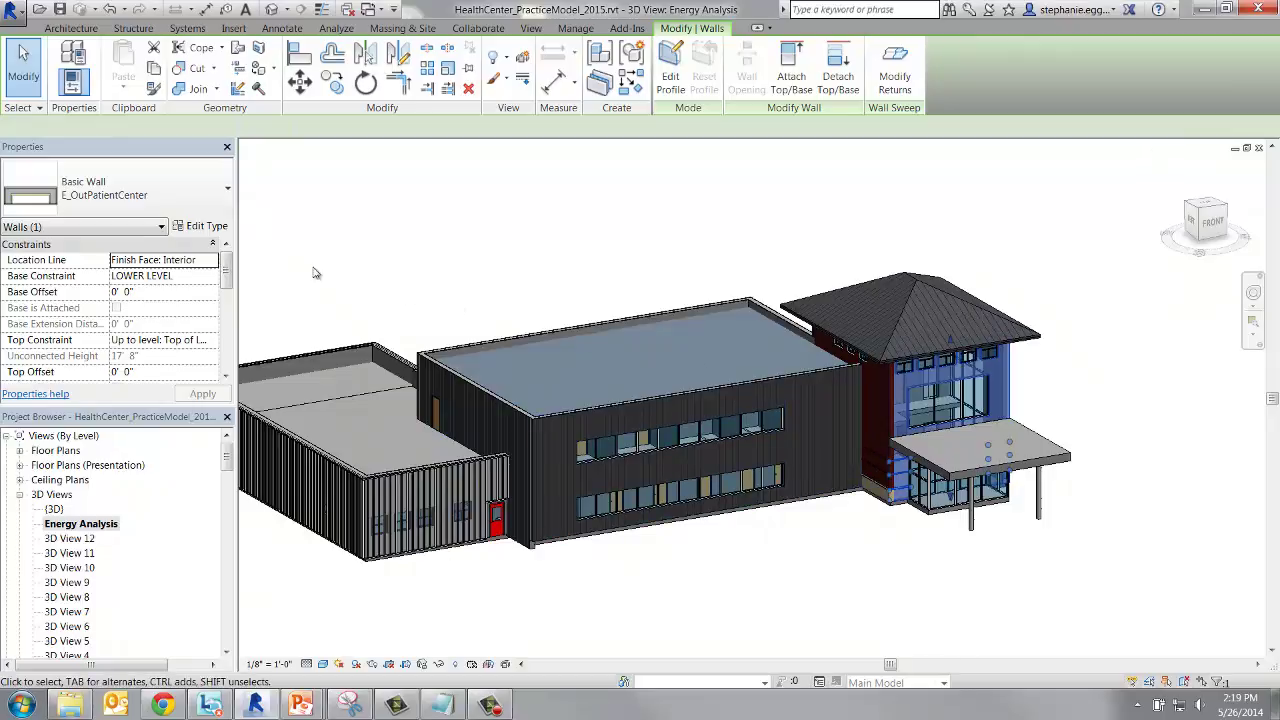
{"action": "left_click", "coordinate": [205, 227]}
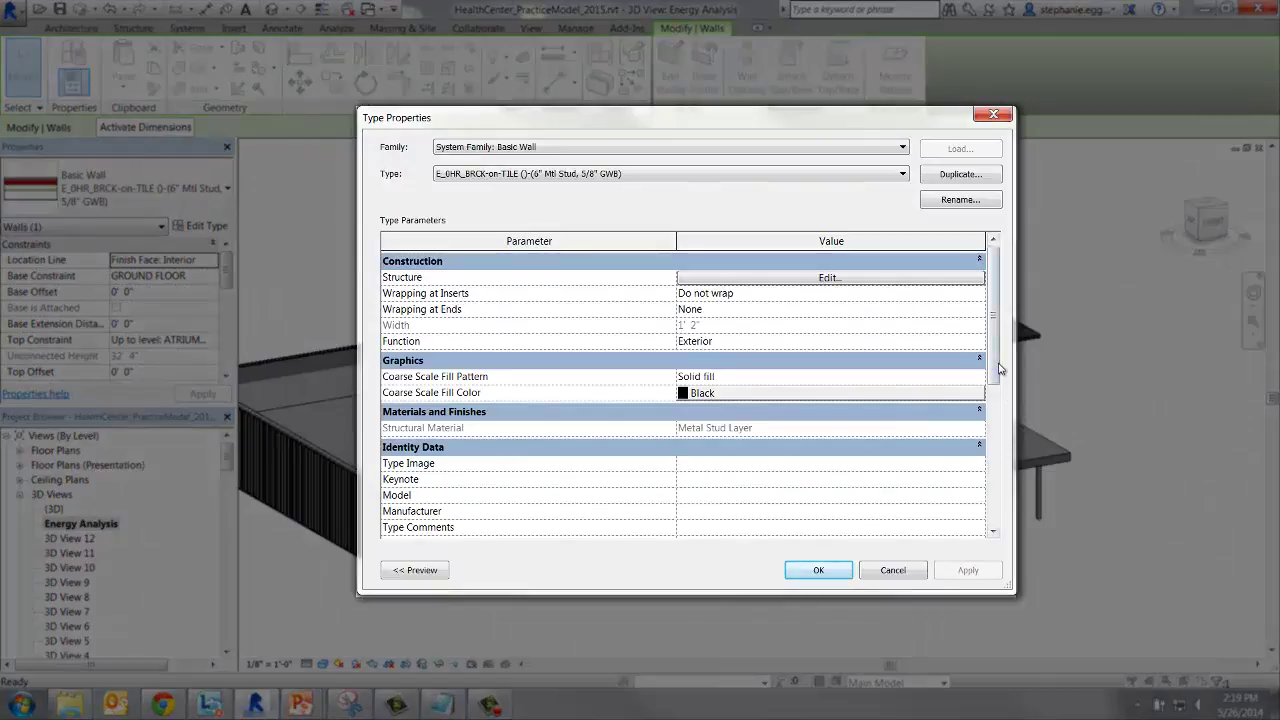
{"action": "left_click_drag", "start_coordinate": [995, 349], "coordinate": [993, 490]}
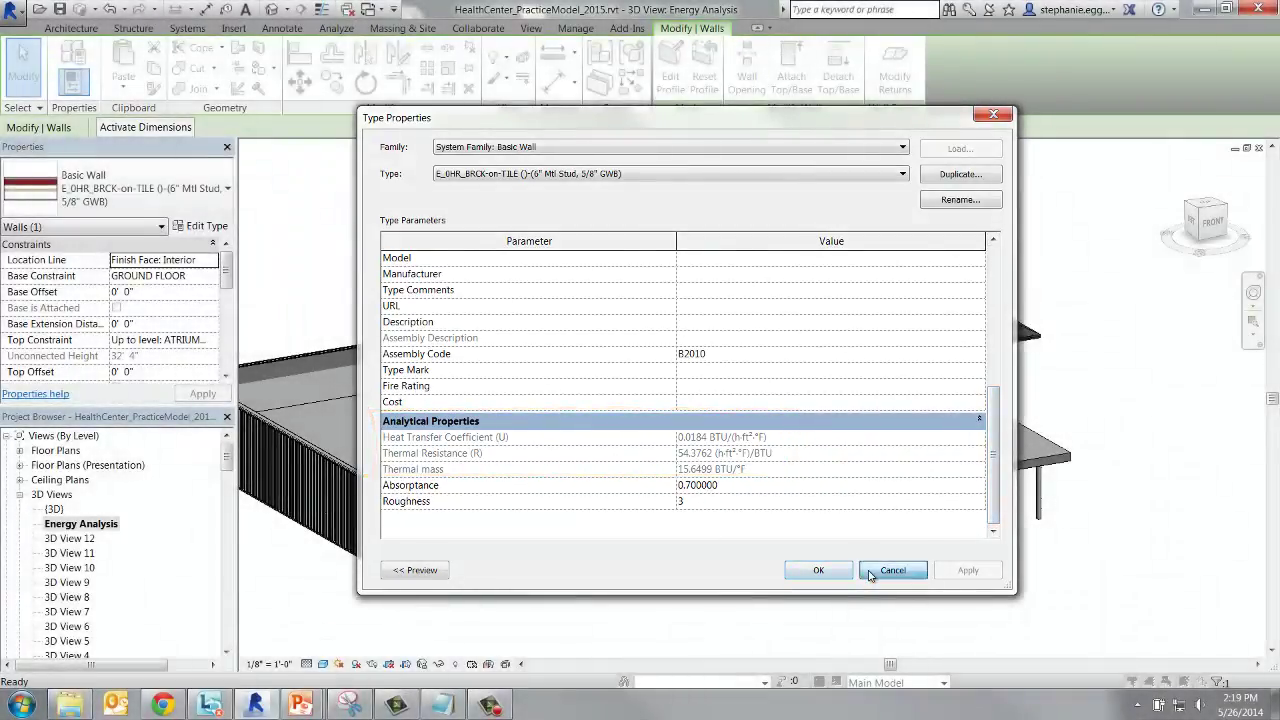
Select every E1_conc insitu wall in the entire project and open its Type Properties
{"action": "left_click", "coordinate": [870, 576]}
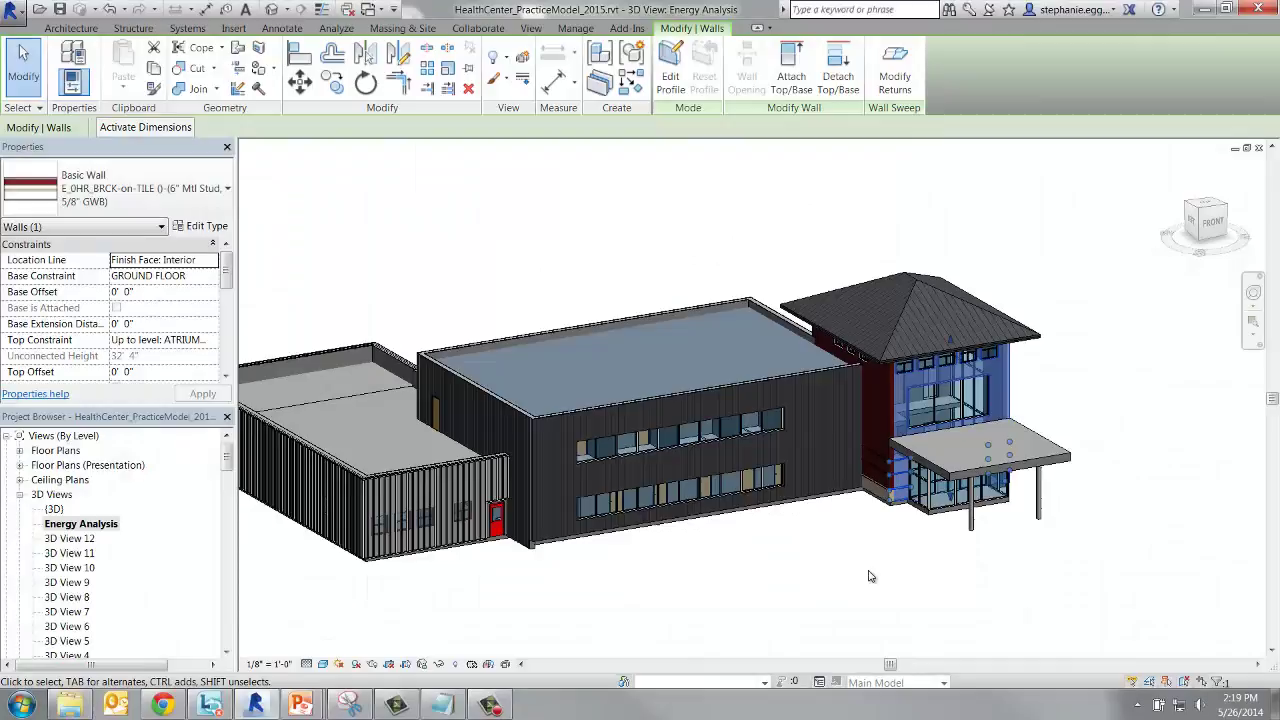
{"action": "left_click", "coordinate": [870, 576]}
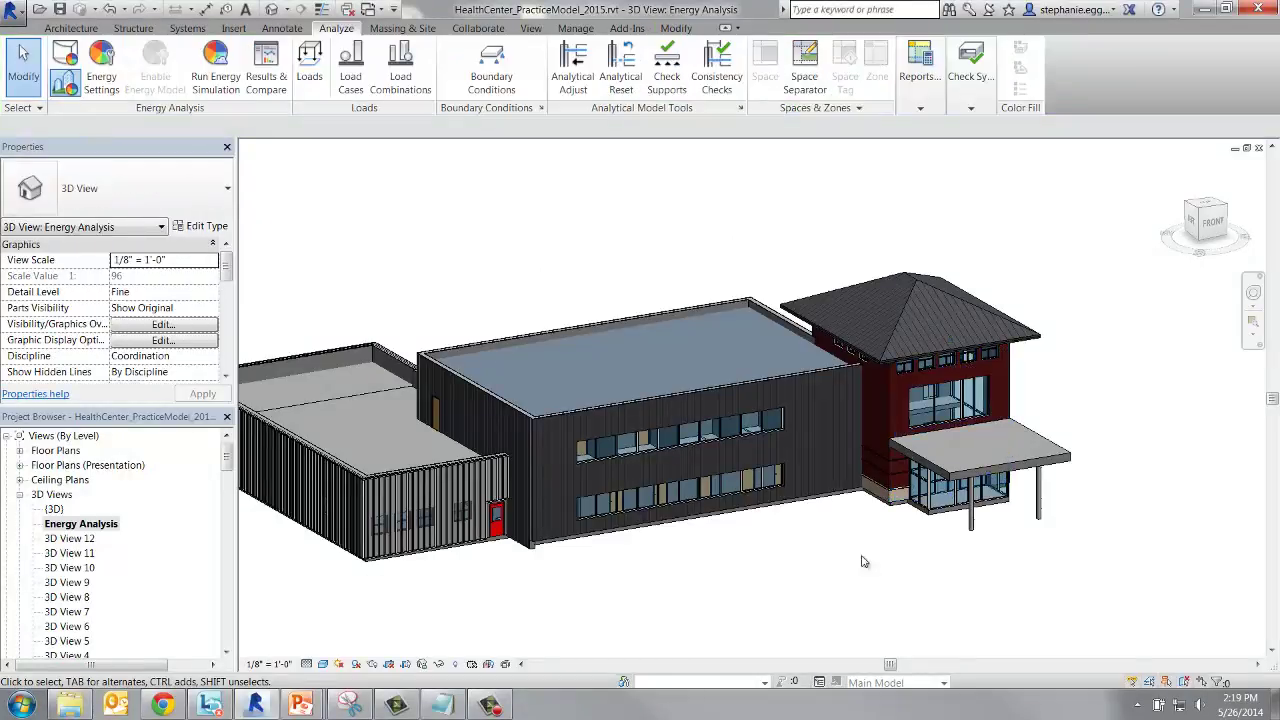
{"action": "left_click", "coordinate": [811, 382]}
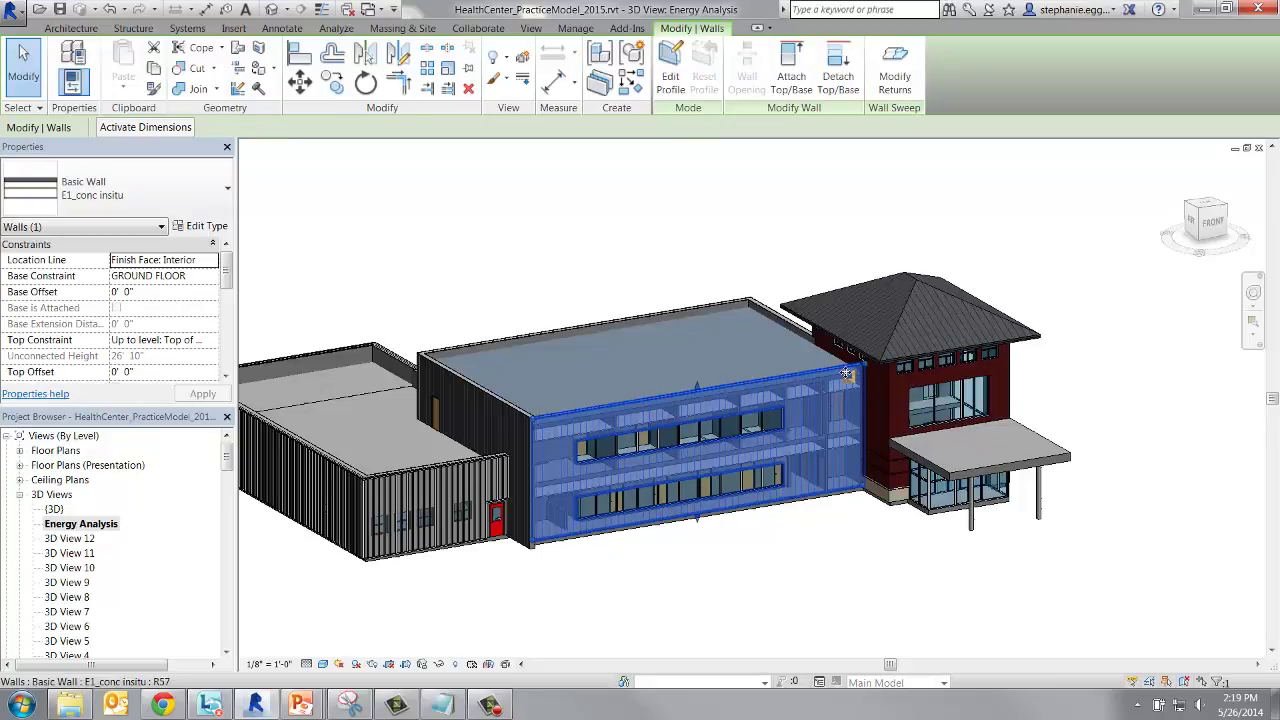
{"action": "right_click", "coordinate": [846, 374]}
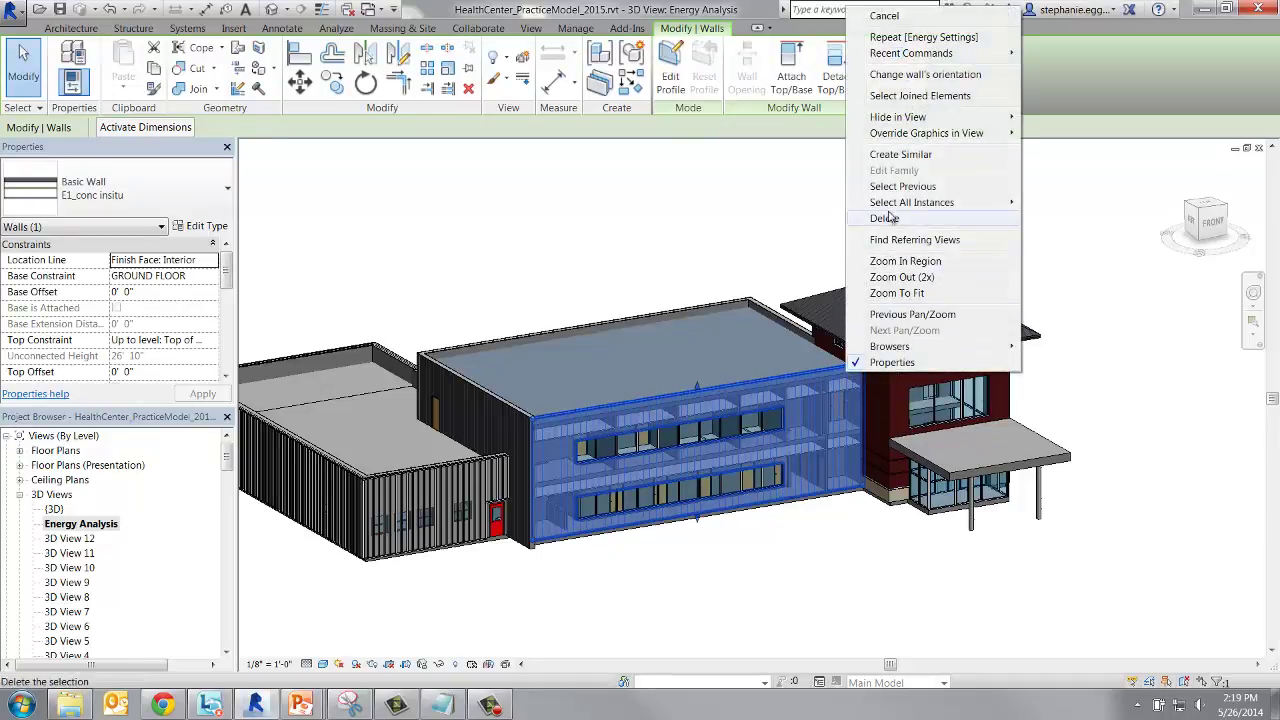
{"action": "mouse_move", "coordinate": [893, 206]}
{"action": "left_click", "coordinate": [1075, 224]}
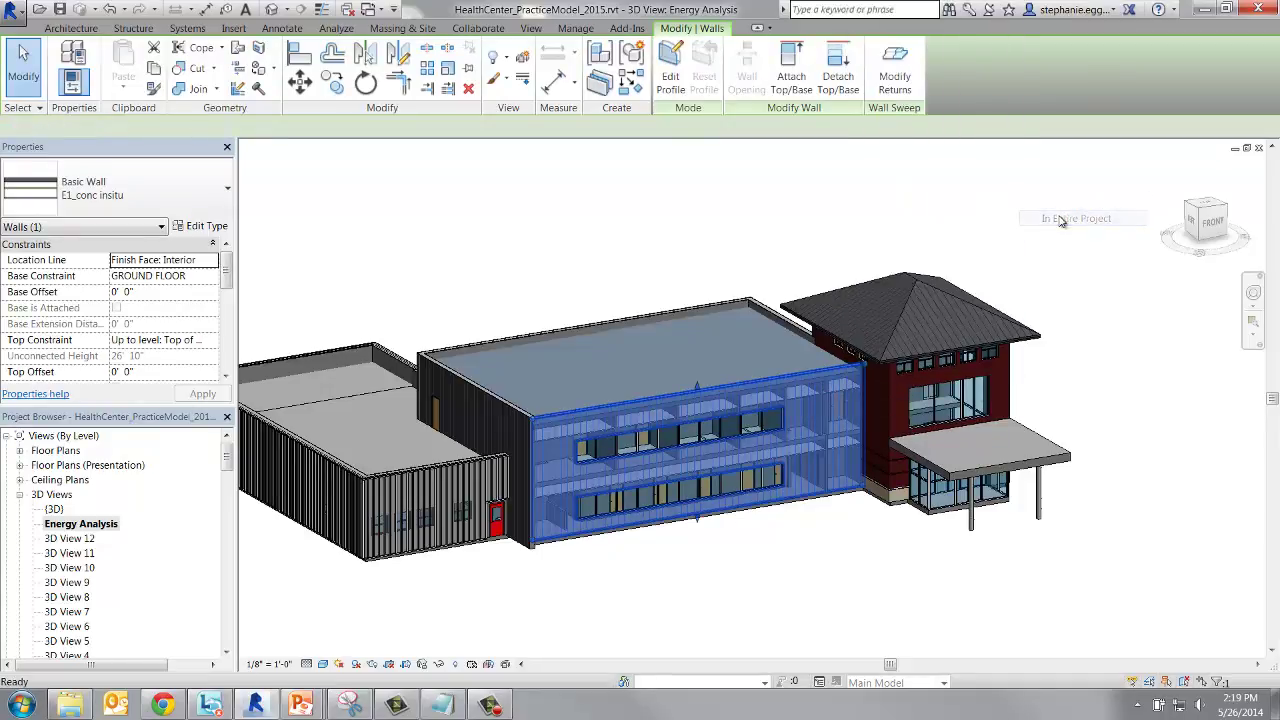
{"action": "left_click", "coordinate": [207, 226]}
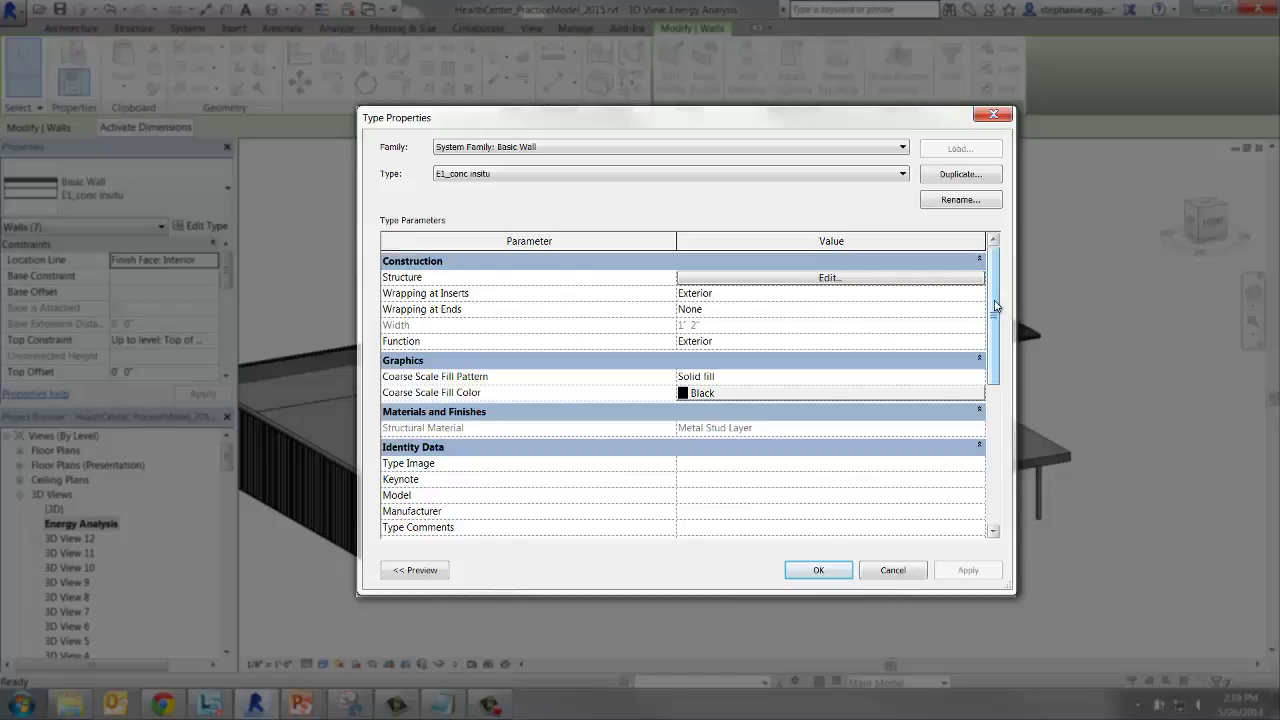
Review the type's analytical values, then duplicate it as E1_conc insitu EIFS
{"action": "scroll", "coordinate": [990, 343], "scroll_direction": "down", "scroll_amount": 1}
{"action": "left_click_drag", "start_coordinate": [990, 343], "coordinate": [990, 475]}
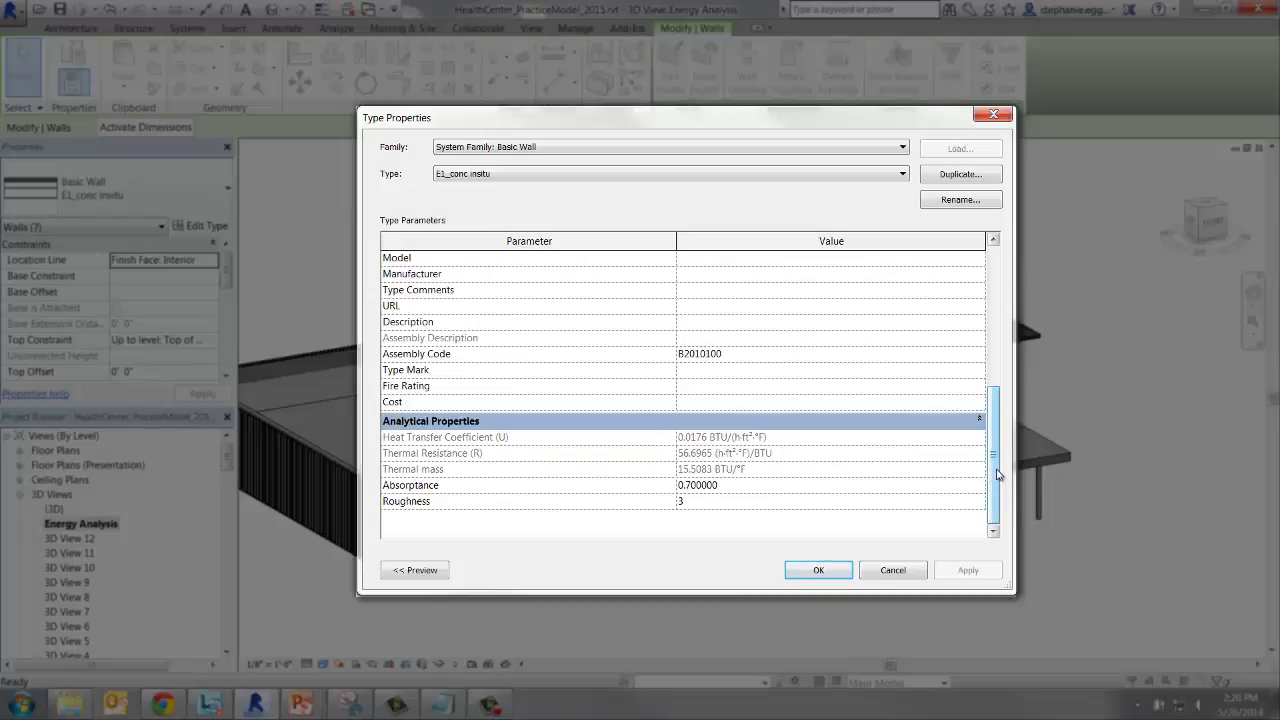
{"action": "left_click_drag", "start_coordinate": [997, 475], "coordinate": [1008, 337]}
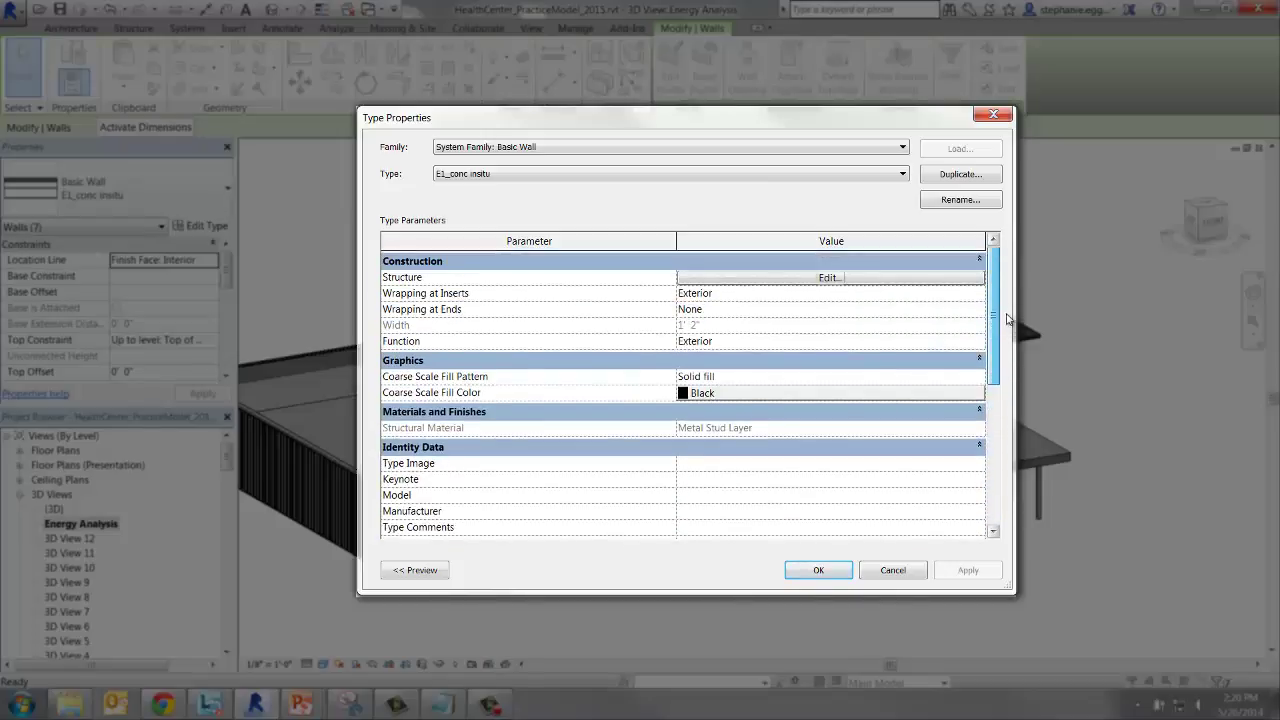
{"action": "left_click", "coordinate": [960, 175]}
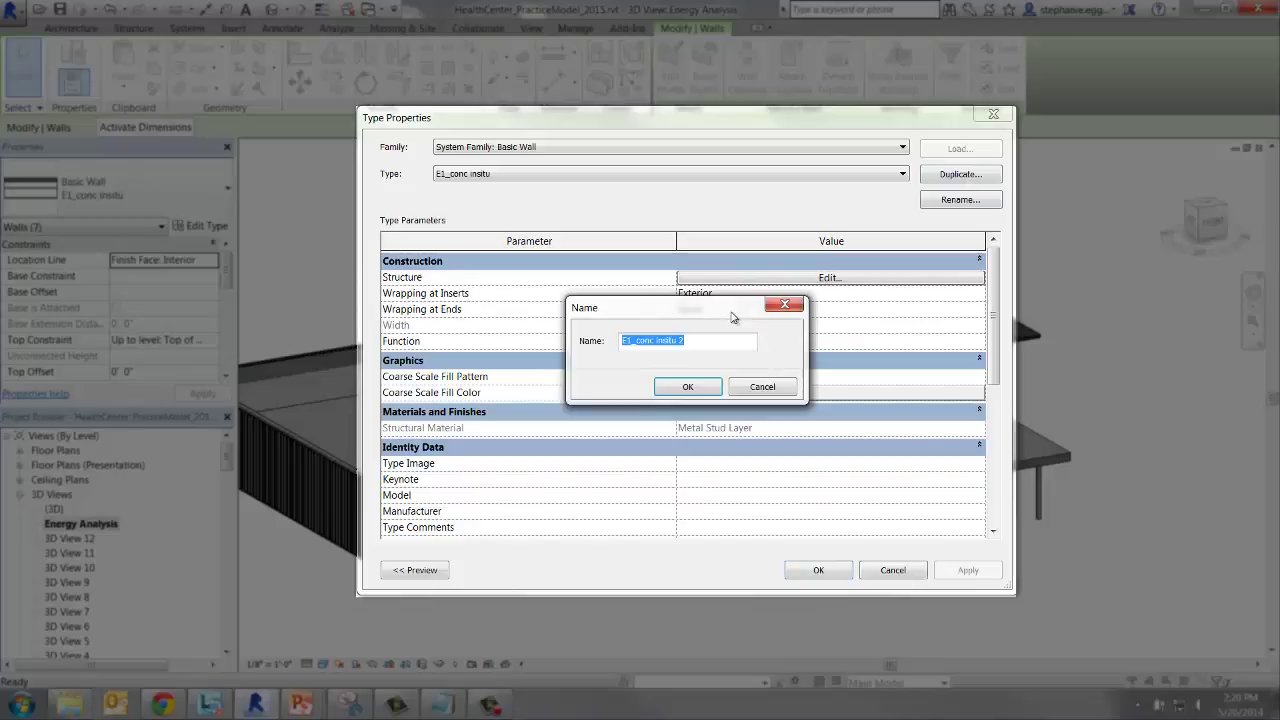
{"action": "left_click", "coordinate": [711, 346]}
{"action": "double_click", "coordinate": [679, 340]}
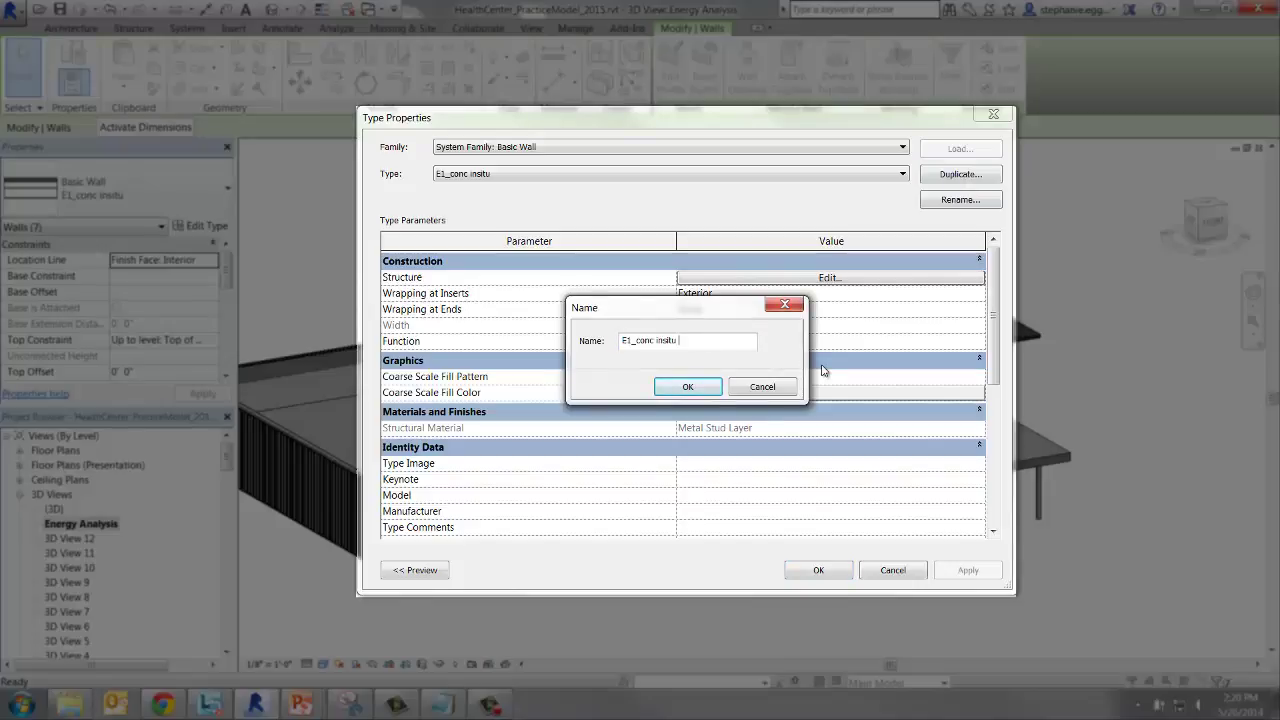
{"action": "type", "text": "EXT"}
{"action": "key", "text": "Return"}
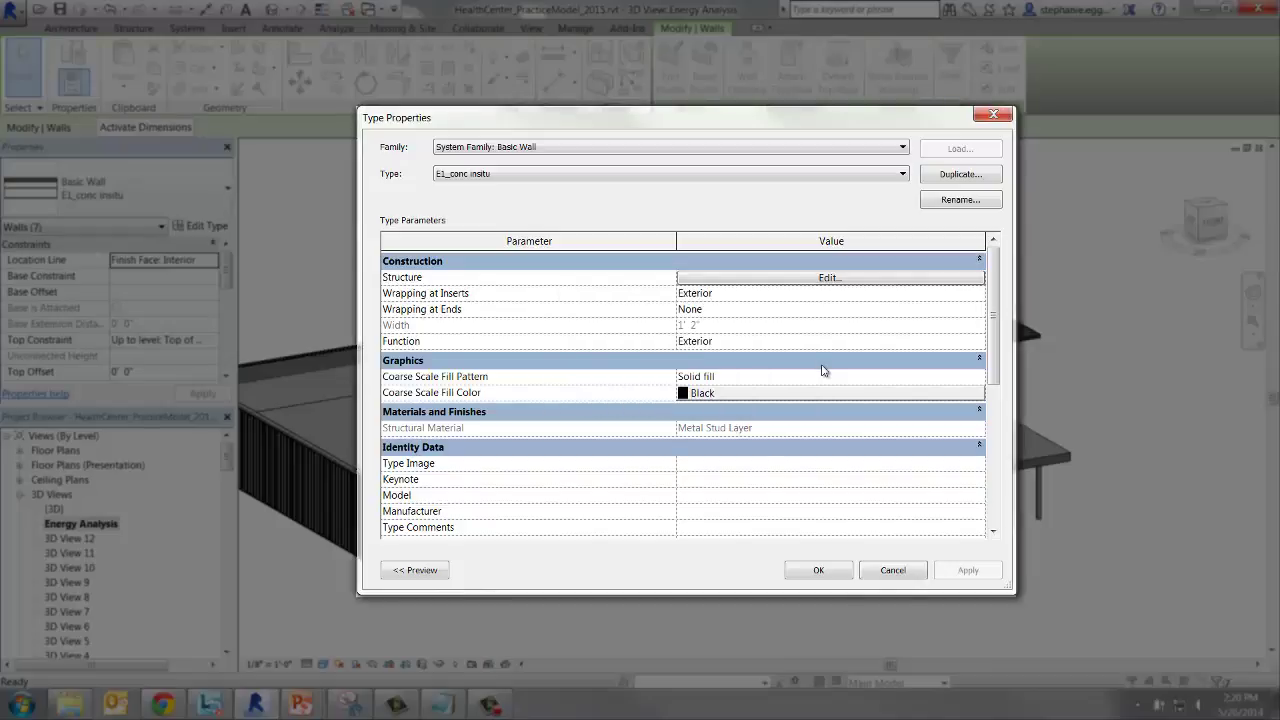
{"action": "left_click", "coordinate": [797, 279]}
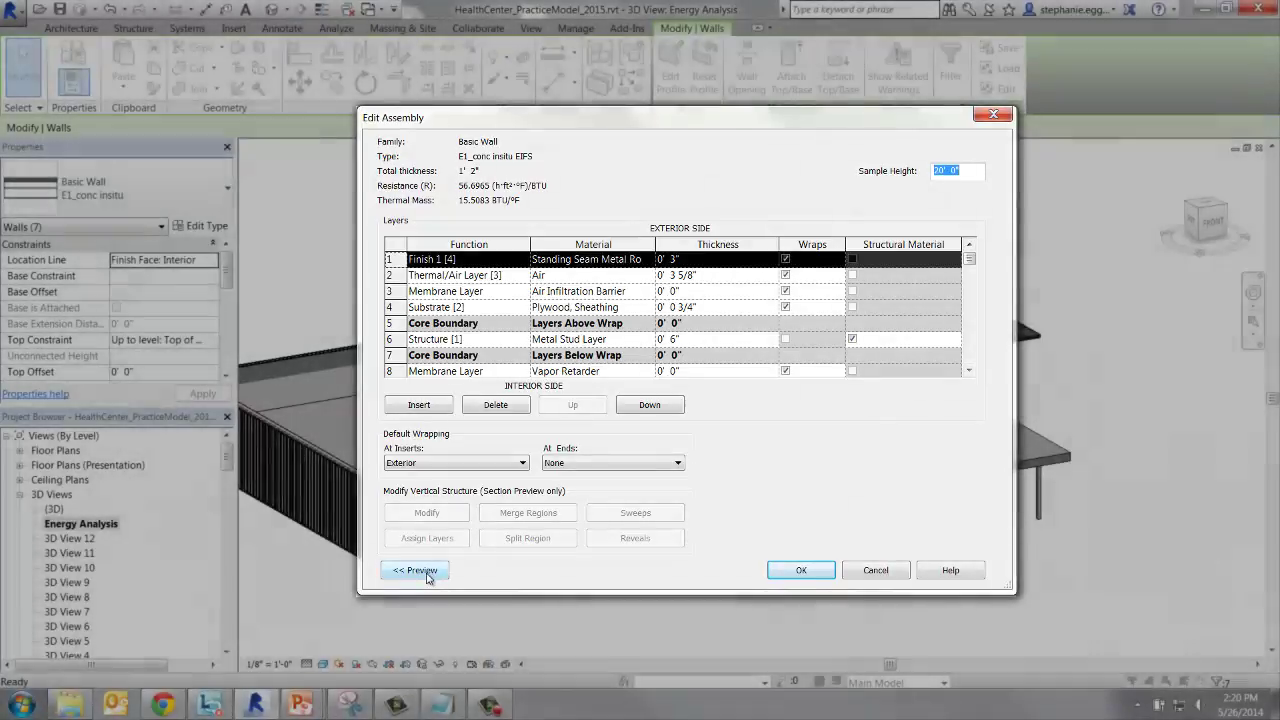
{"action": "left_click", "coordinate": [415, 570]}
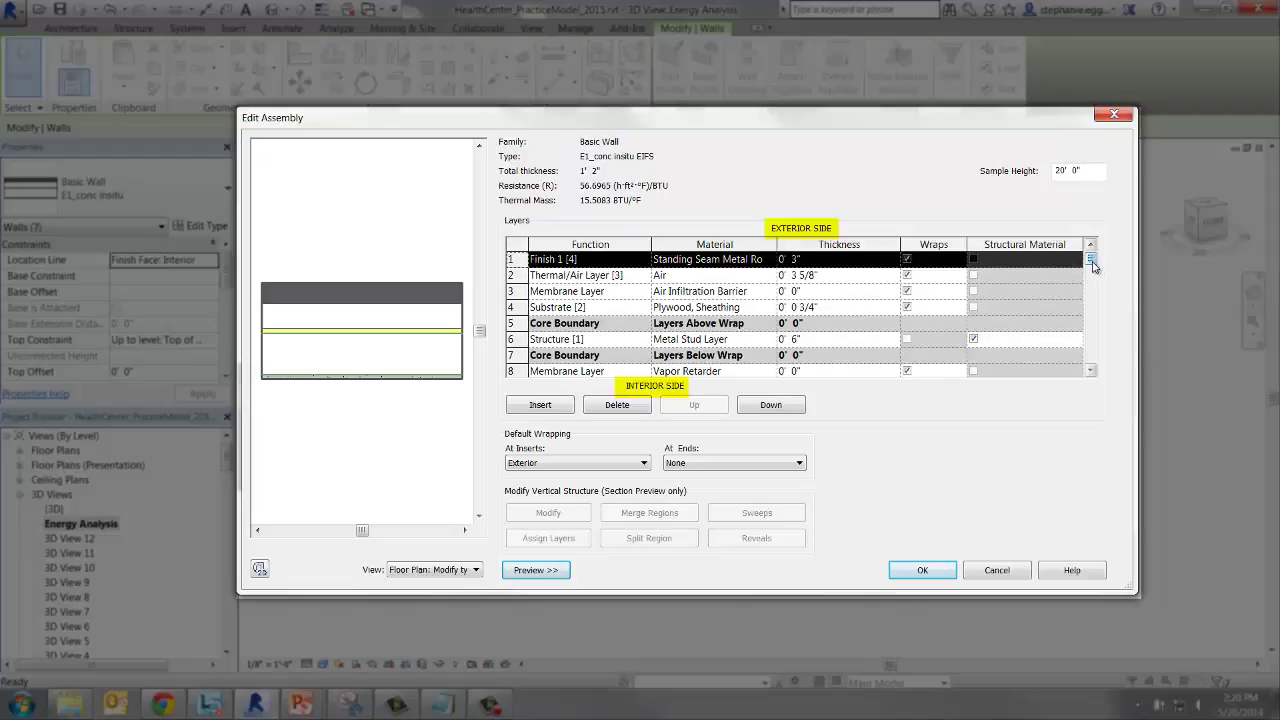
{"action": "left_click_drag", "start_coordinate": [1093, 266], "coordinate": [1092, 303]}
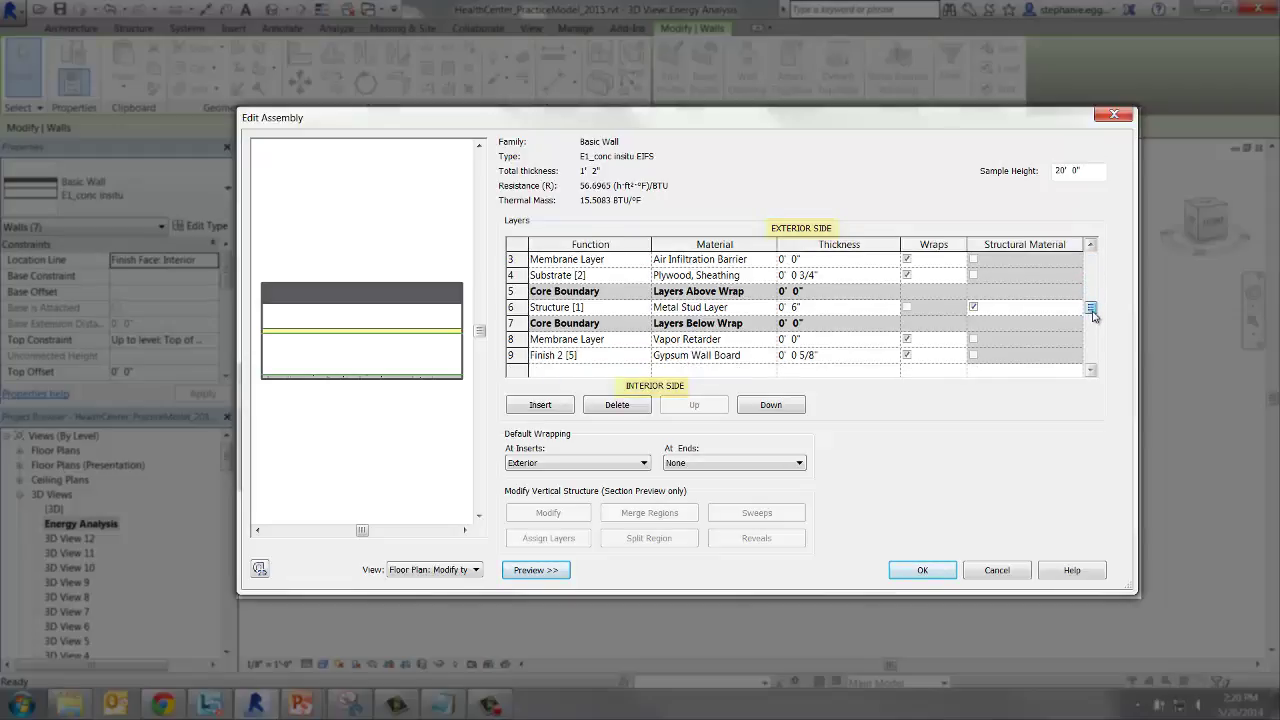
{"action": "left_click_drag", "start_coordinate": [1093, 315], "coordinate": [1098, 256]}
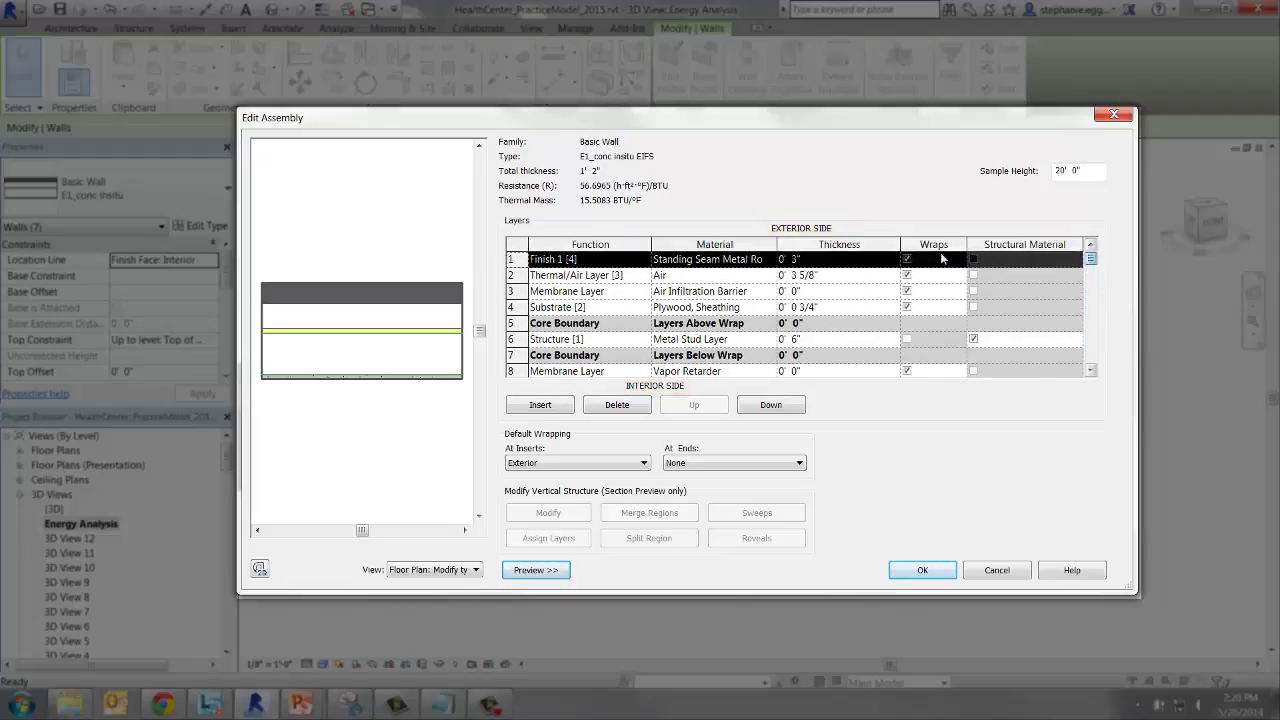
{"action": "left_click", "coordinate": [770, 307]}
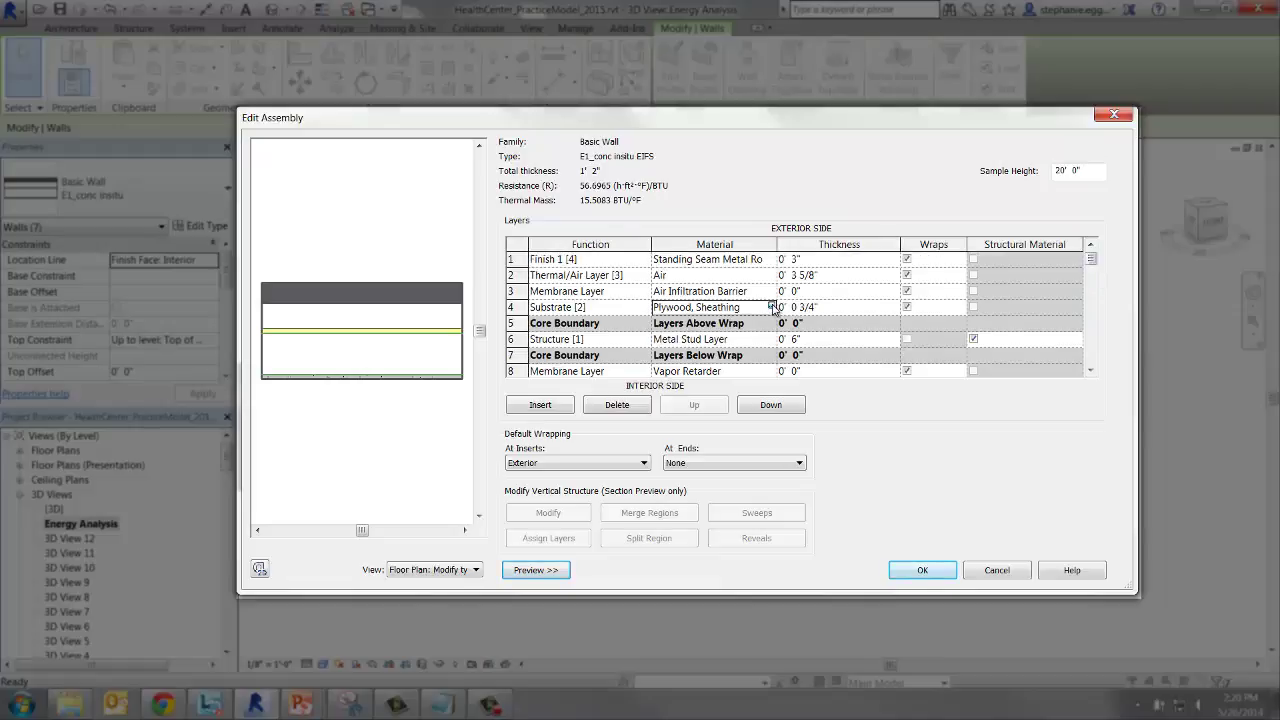
Inspect Plywood, Sheathing's identity, appearance and thermal data: conductivity 0.0612, density 34.46 lb/ft³
{"action": "left_click", "coordinate": [771, 307]}
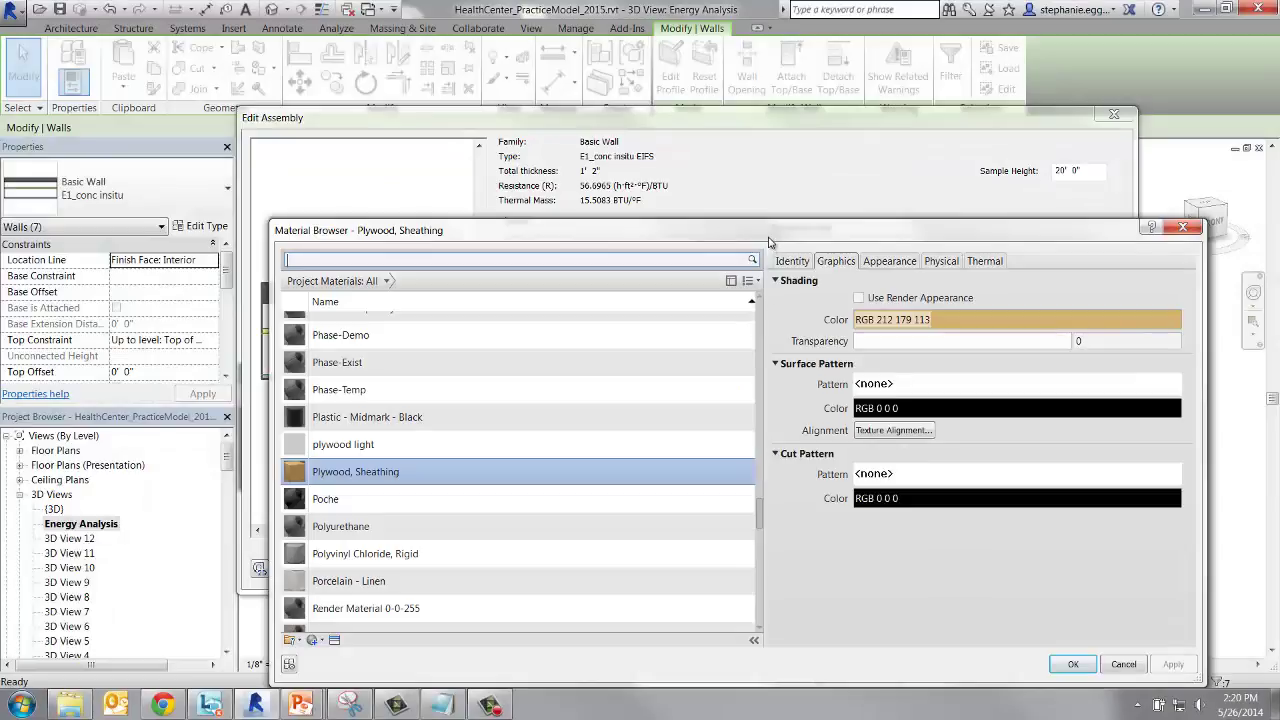
{"action": "left_click_drag", "start_coordinate": [771, 241], "coordinate": [769, 180]}
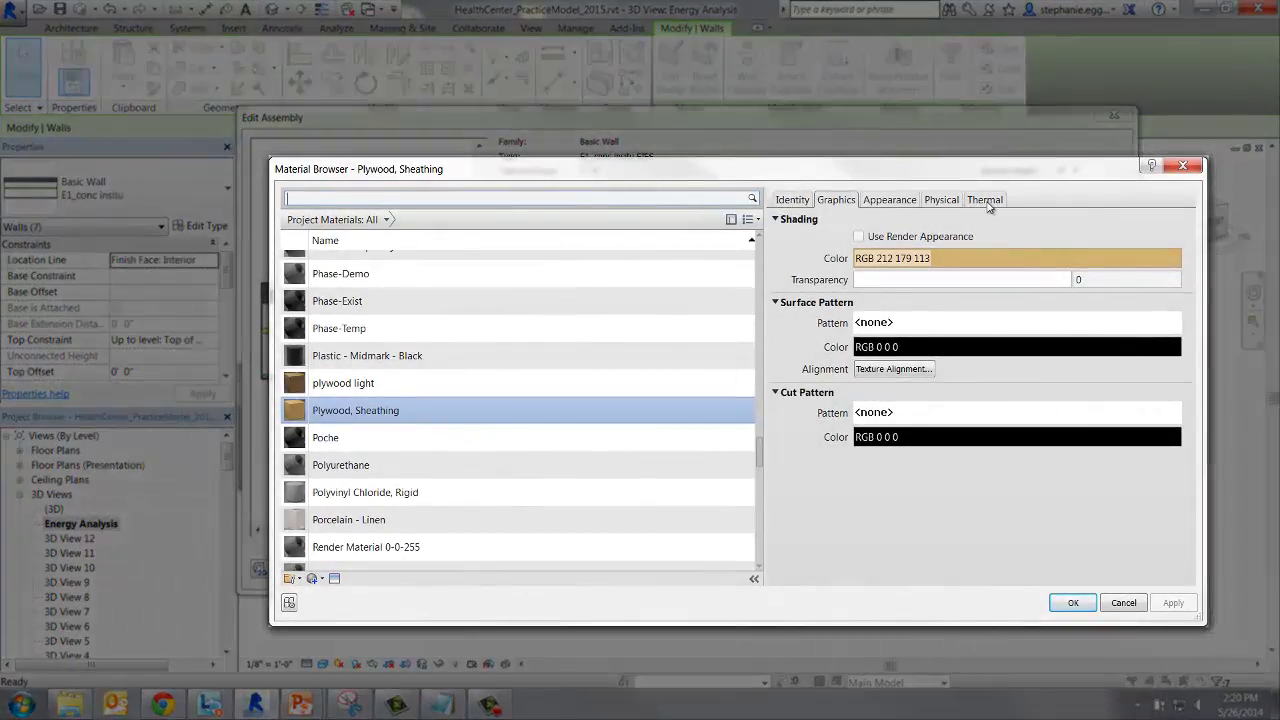
{"action": "left_click", "coordinate": [792, 203]}
{"action": "left_click", "coordinate": [829, 203]}
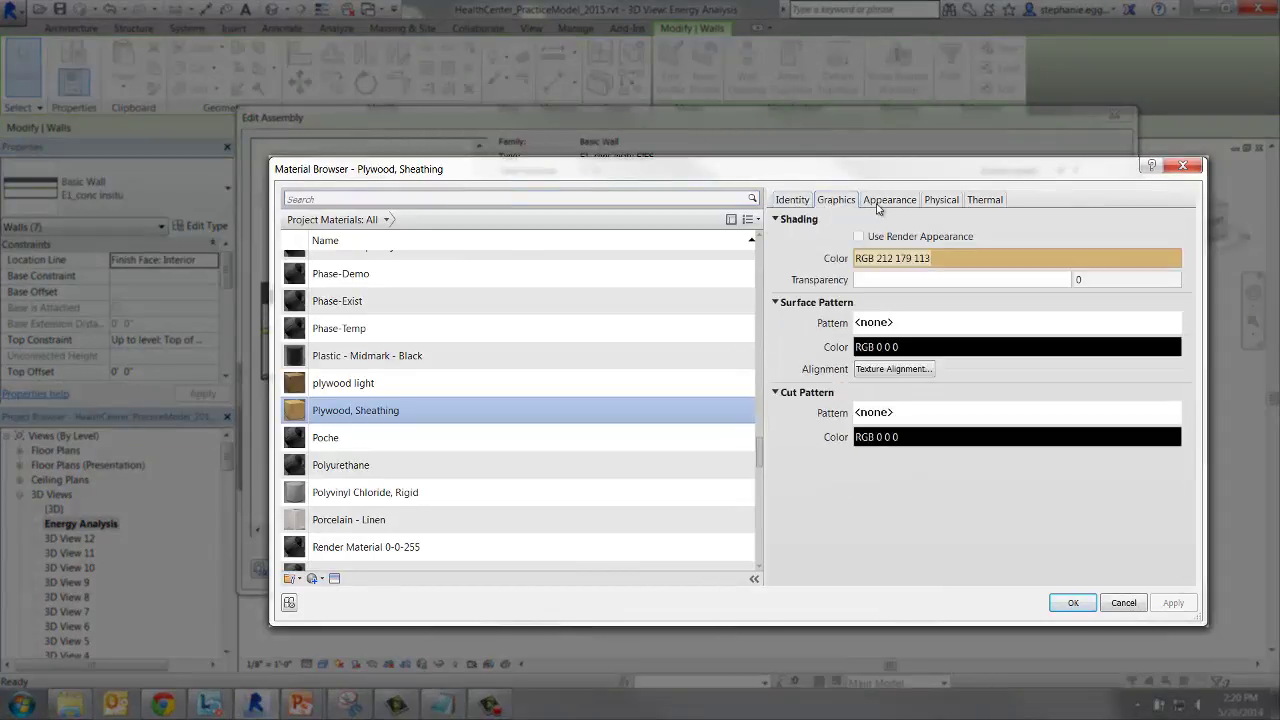
{"action": "left_click", "coordinate": [878, 204]}
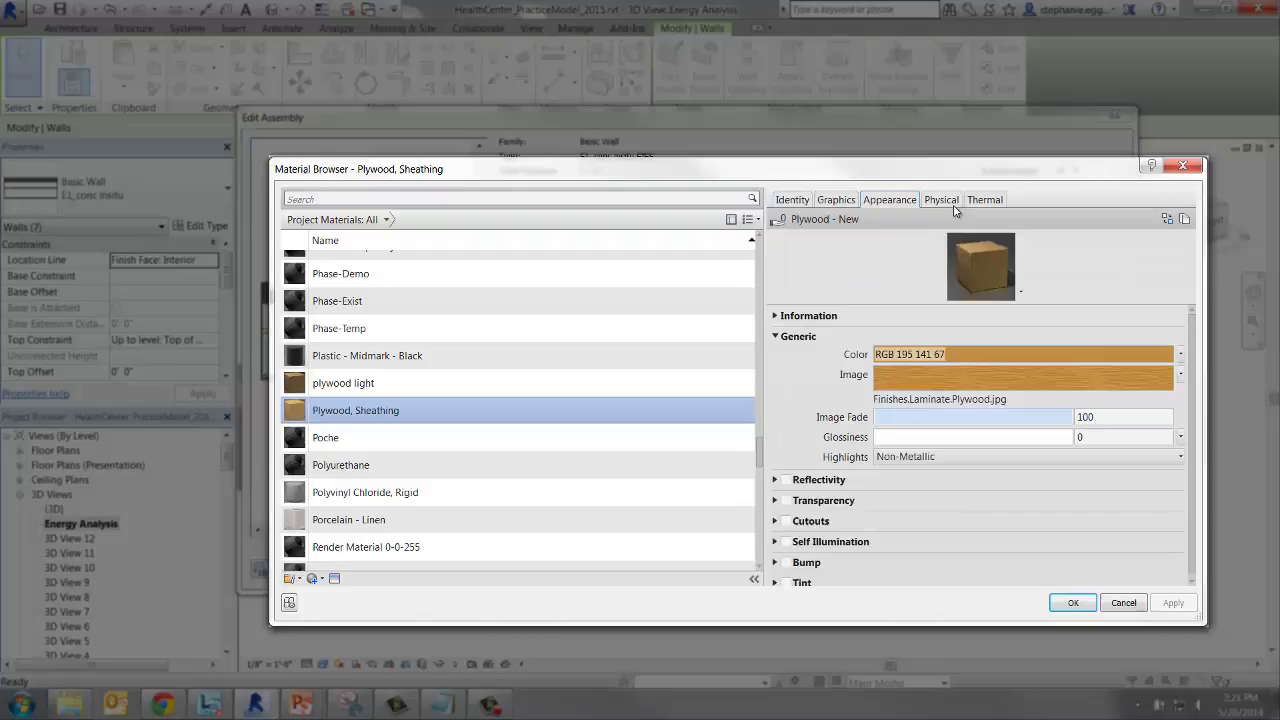
{"action": "left_click", "coordinate": [984, 201]}
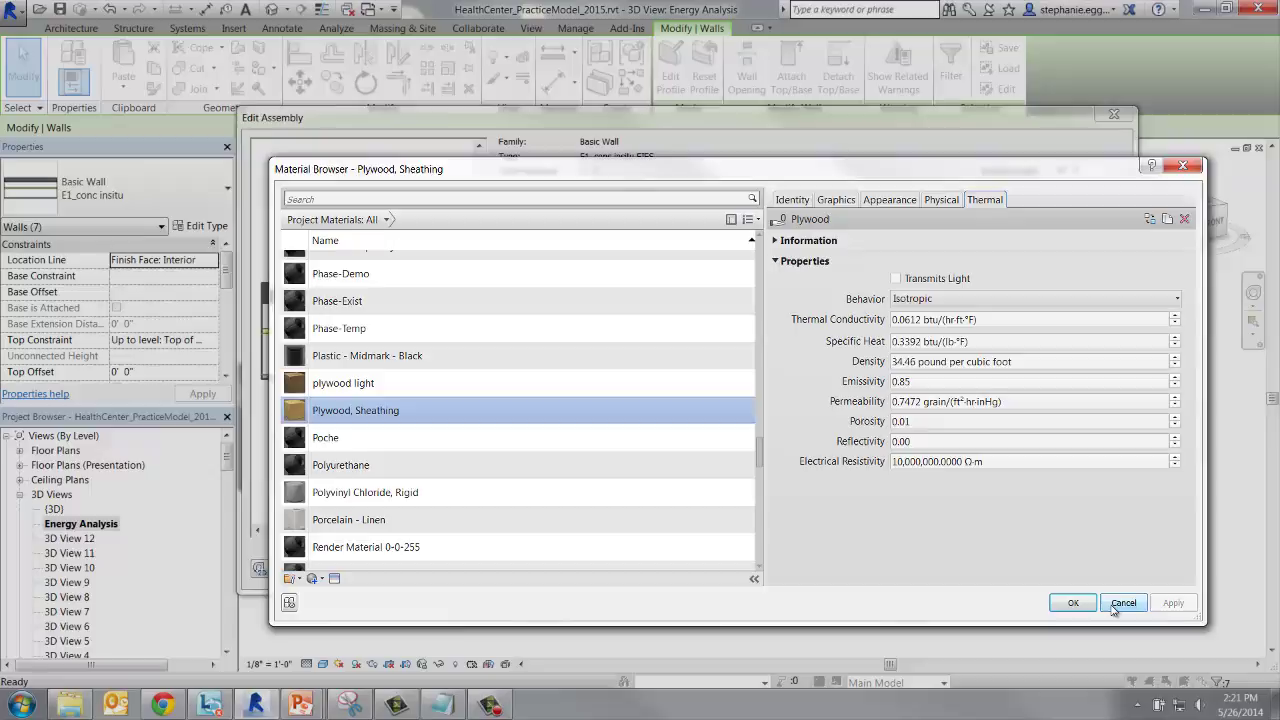
Delete the standing seam metal layer and insert a new exterior Finish 1 [4] layer
{"action": "left_click", "coordinate": [1116, 604]}
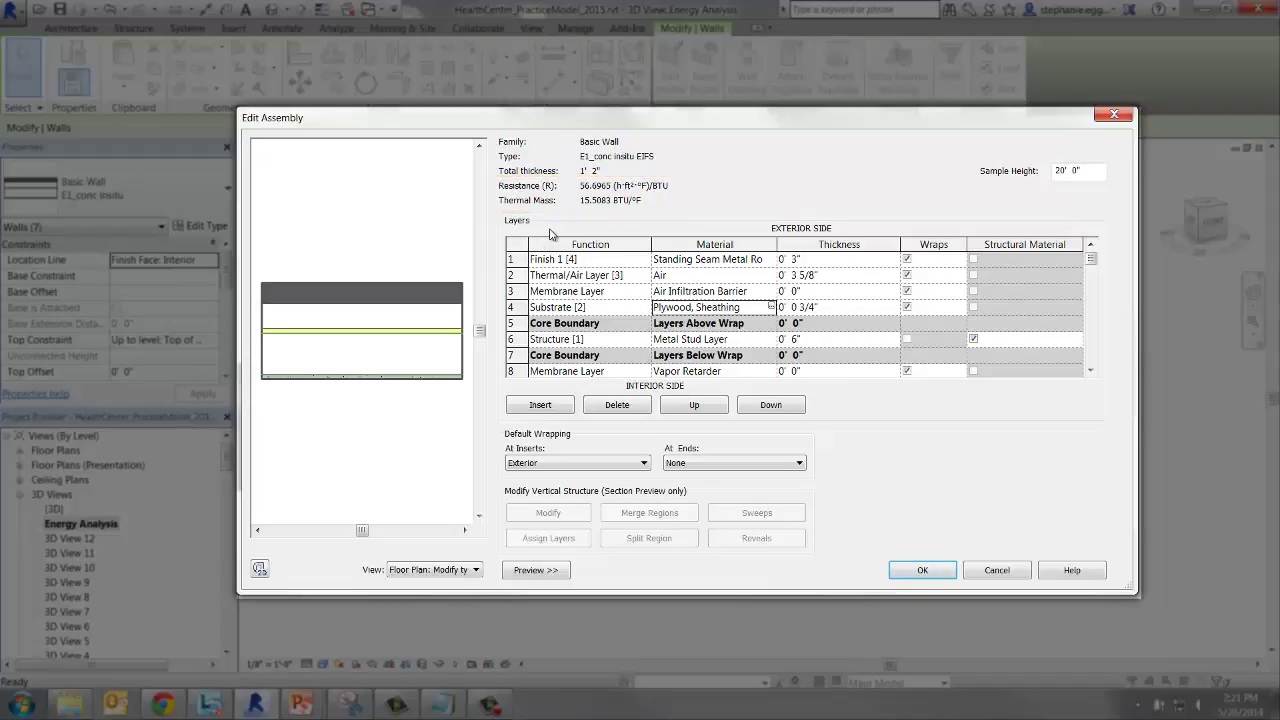
{"action": "left_click", "coordinate": [518, 257]}
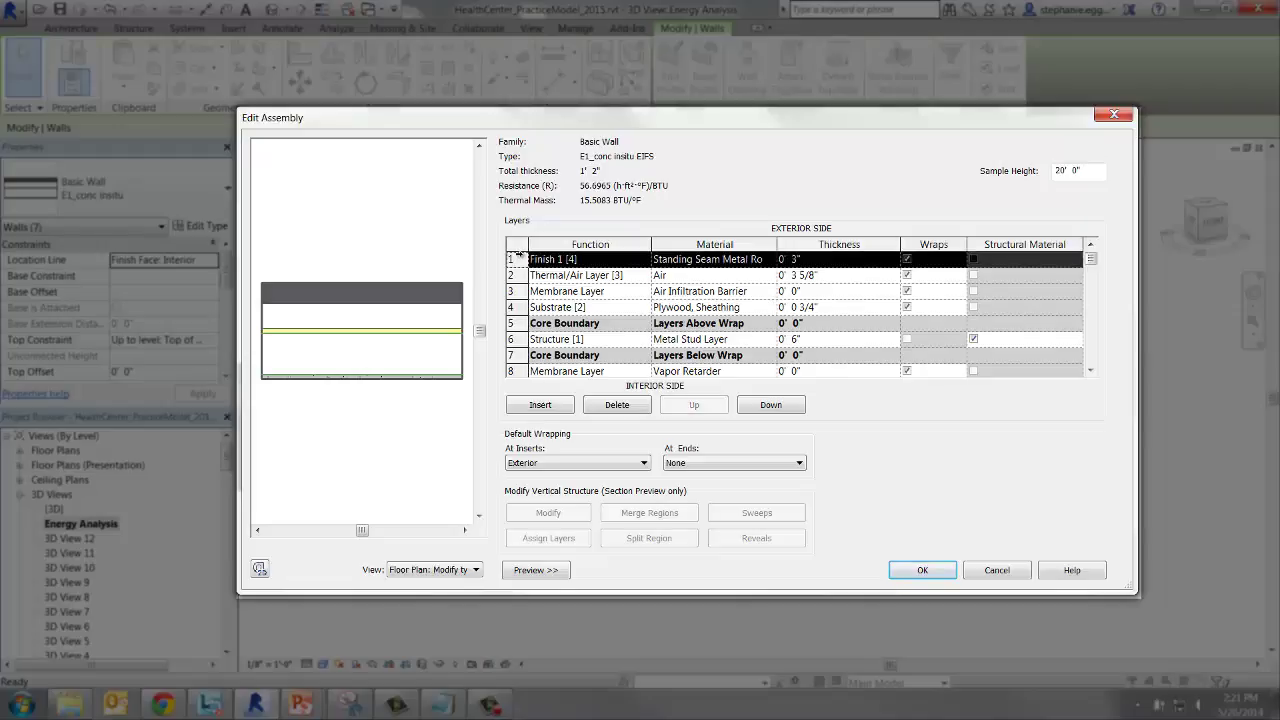
{"action": "left_click", "coordinate": [618, 406]}
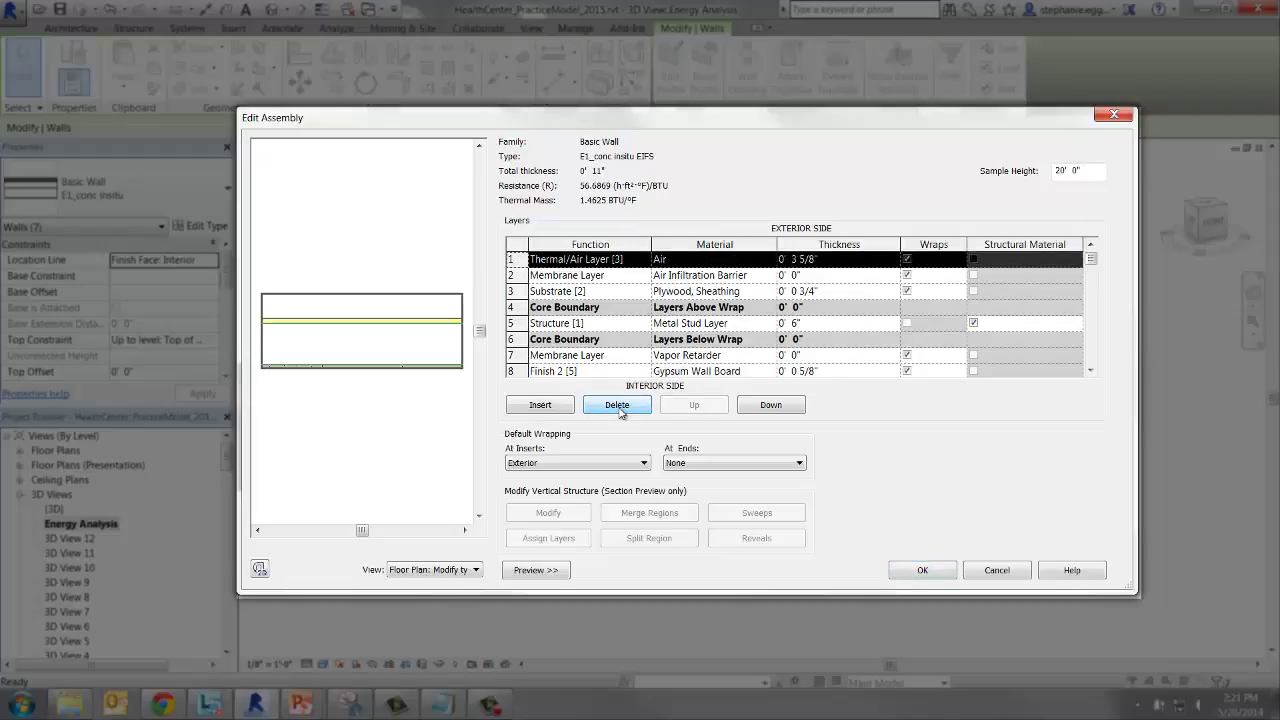
{"action": "left_click", "coordinate": [540, 405]}
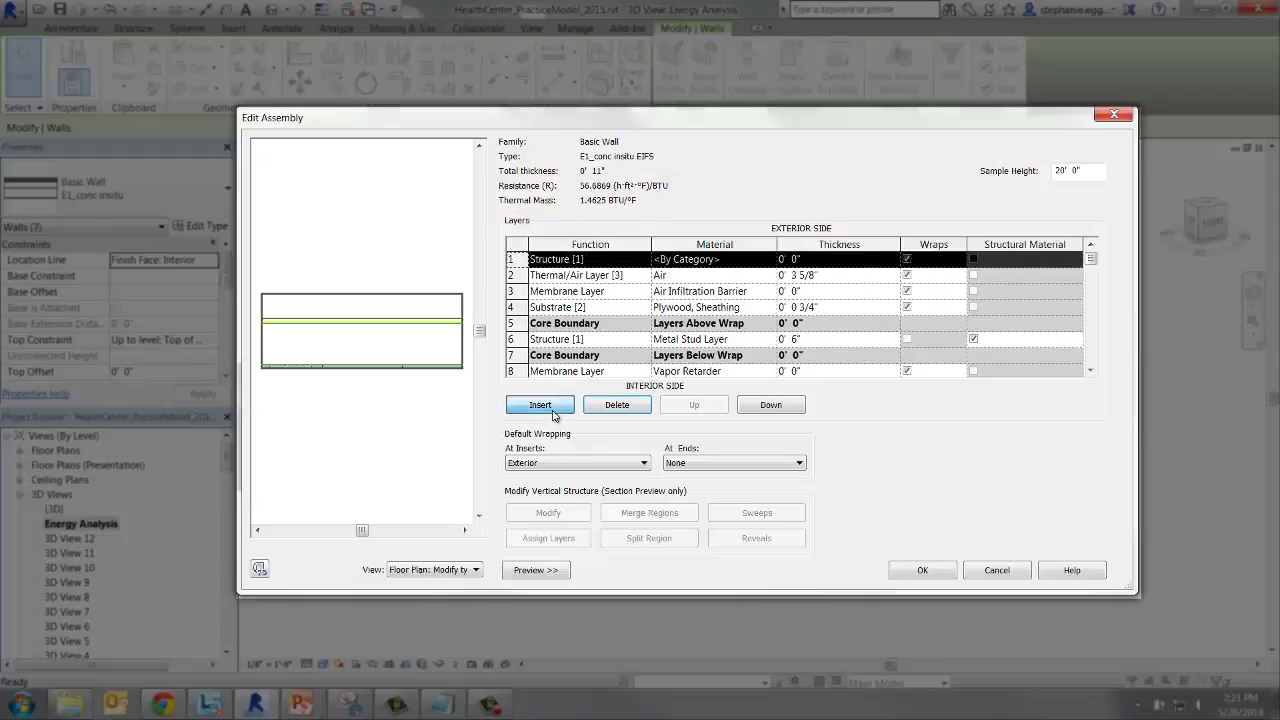
{"action": "left_click", "coordinate": [643, 261]}
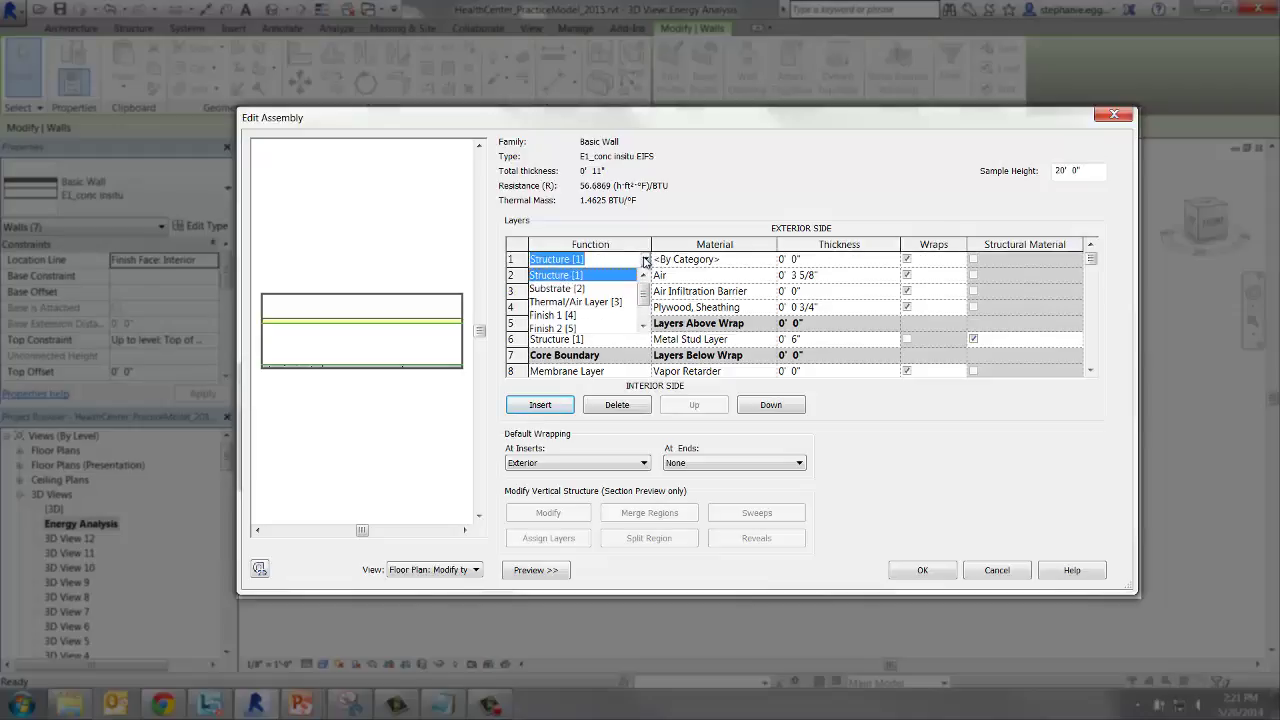
{"action": "left_click", "coordinate": [588, 316]}
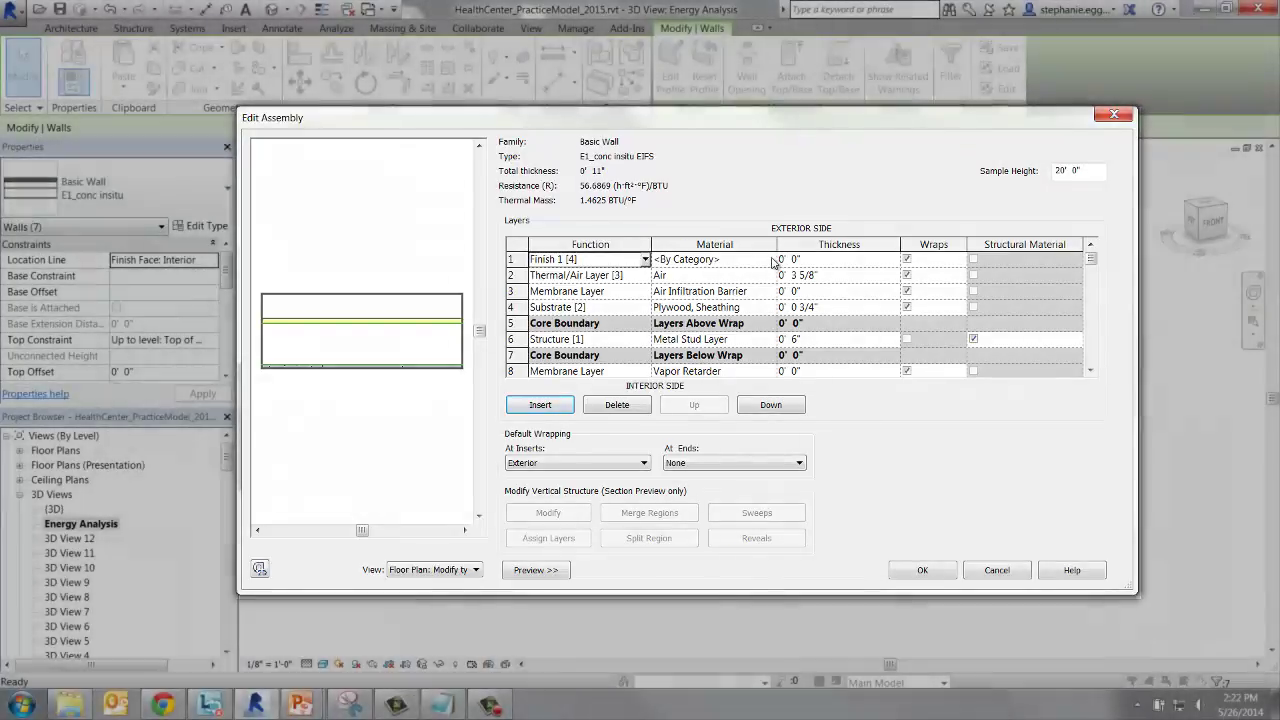
Give the top finish layer EIFS, Exterior Insulation material at 3" thickness
{"action": "left_click", "coordinate": [771, 260]}
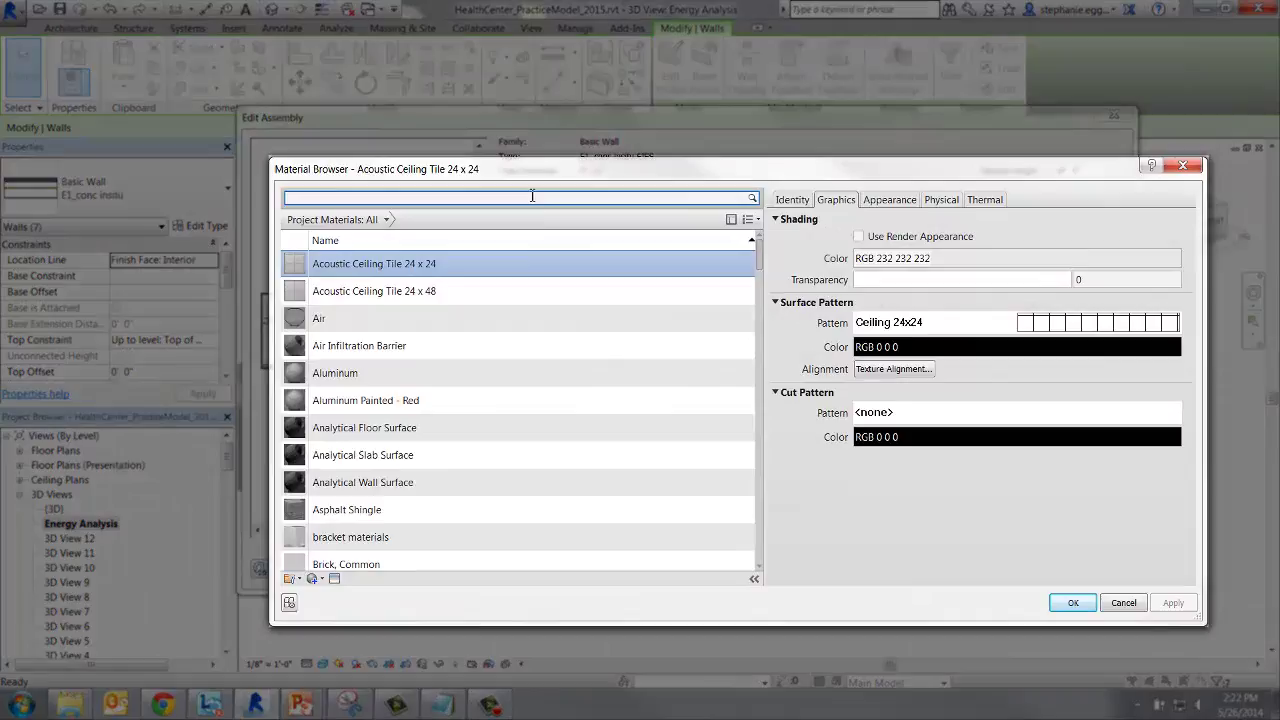
{"action": "scroll", "coordinate": [760, 250], "scroll_direction": "down", "scroll_amount": 2}
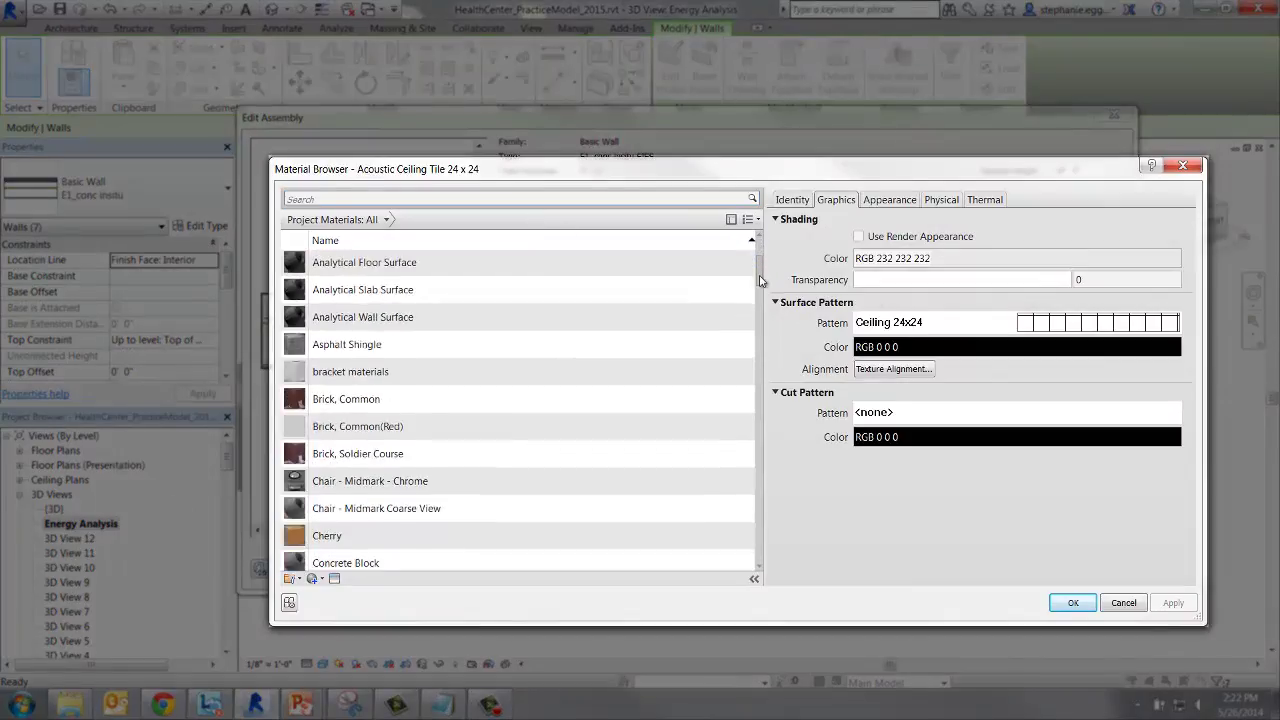
{"action": "left_click_drag", "start_coordinate": [760, 281], "coordinate": [757, 361]}
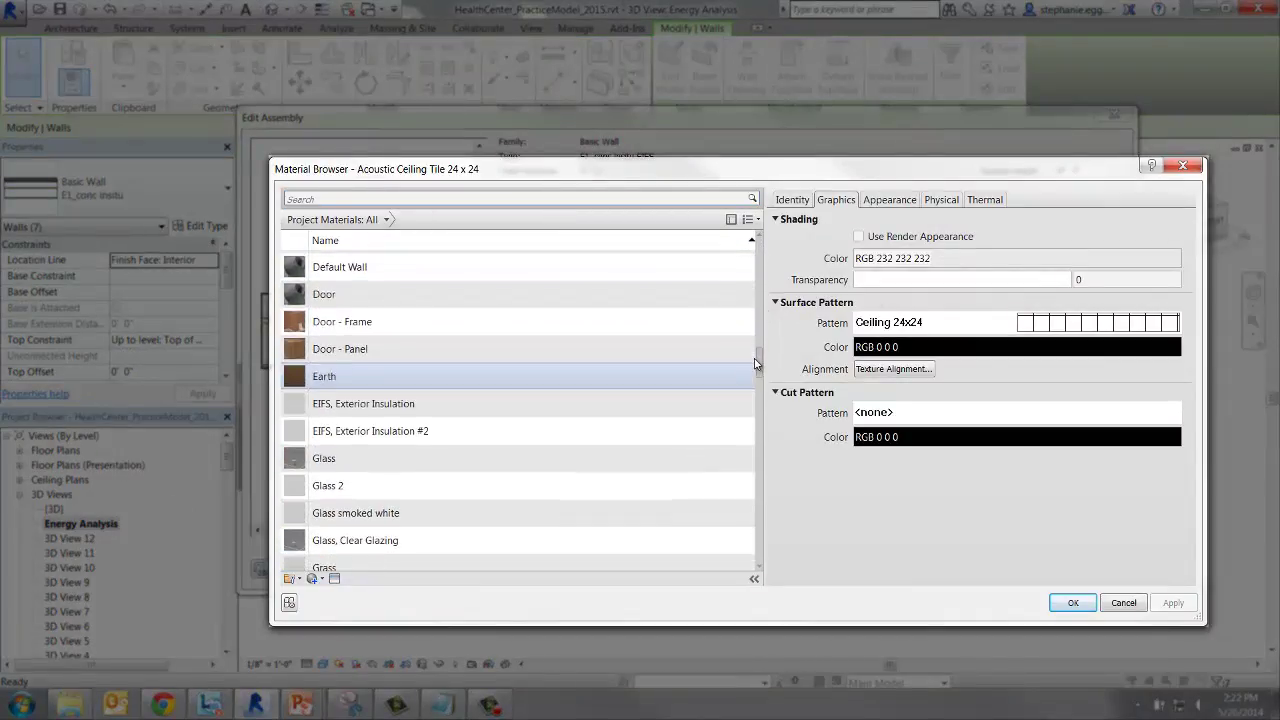
{"action": "left_click", "coordinate": [450, 412]}
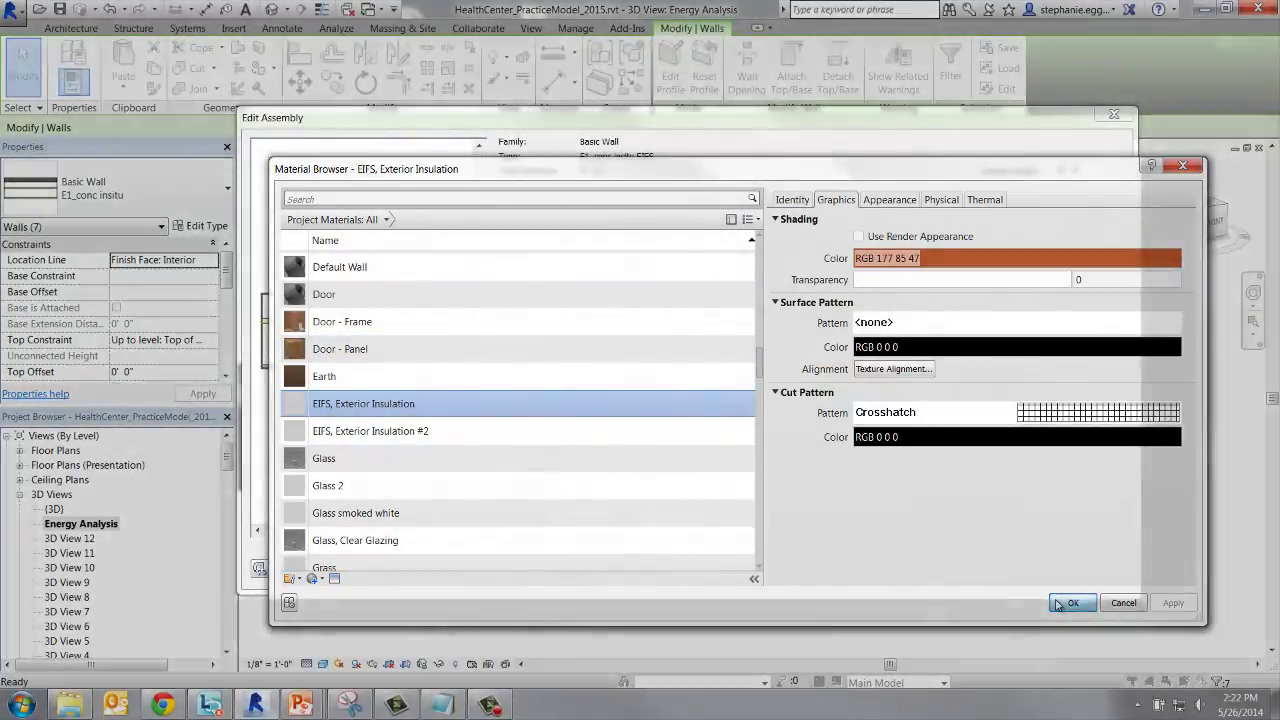
{"action": "left_click", "coordinate": [1062, 604]}
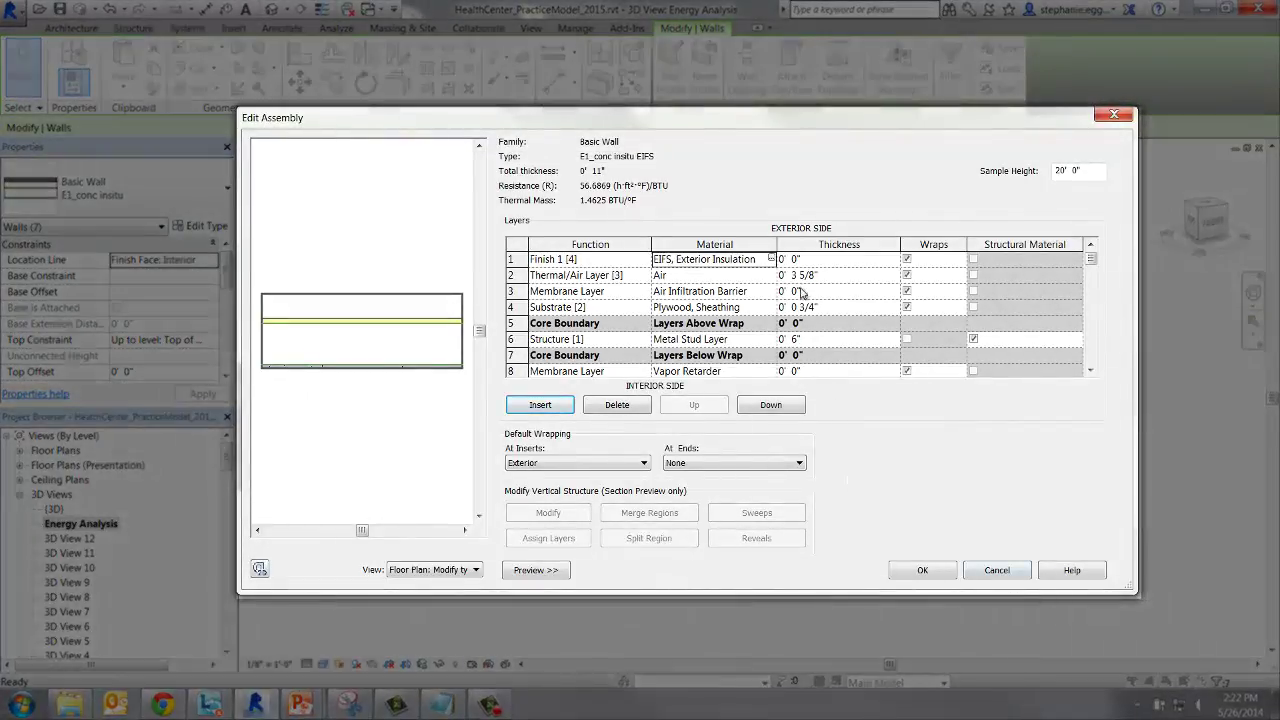
{"action": "left_click", "coordinate": [797, 260]}
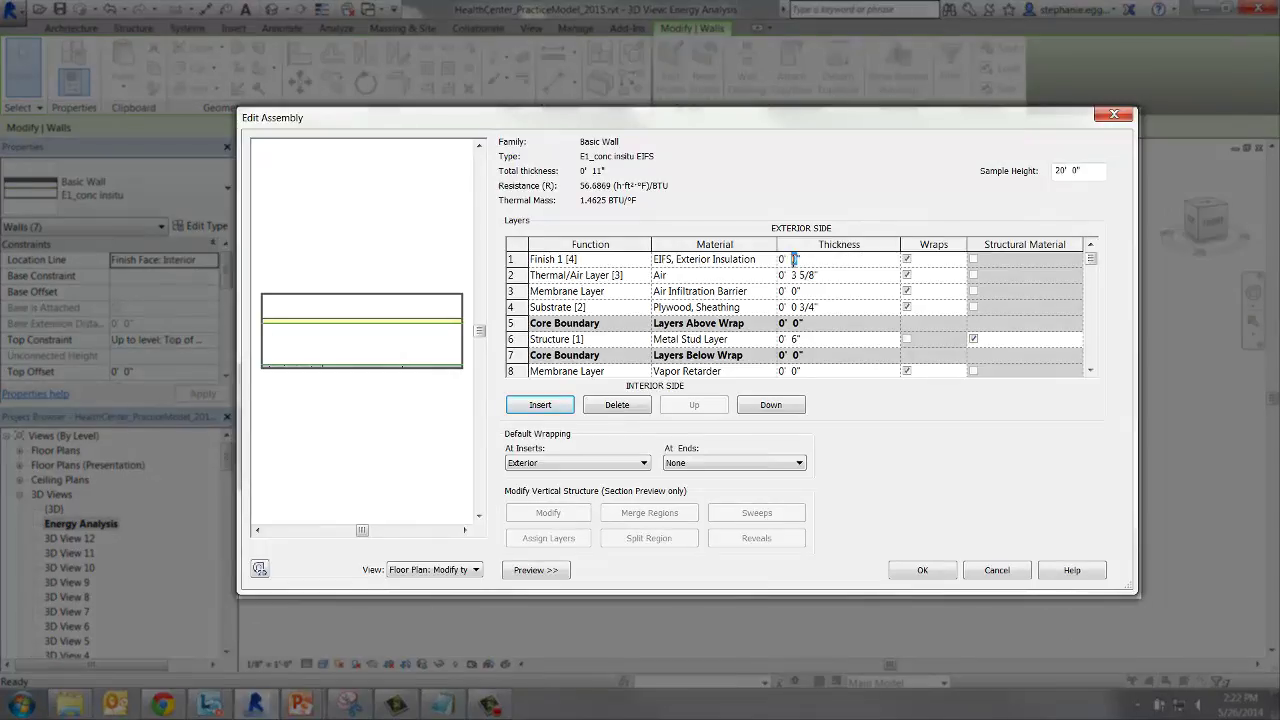
{"action": "type", "text": "3"}
{"action": "key", "text": "Tab"}
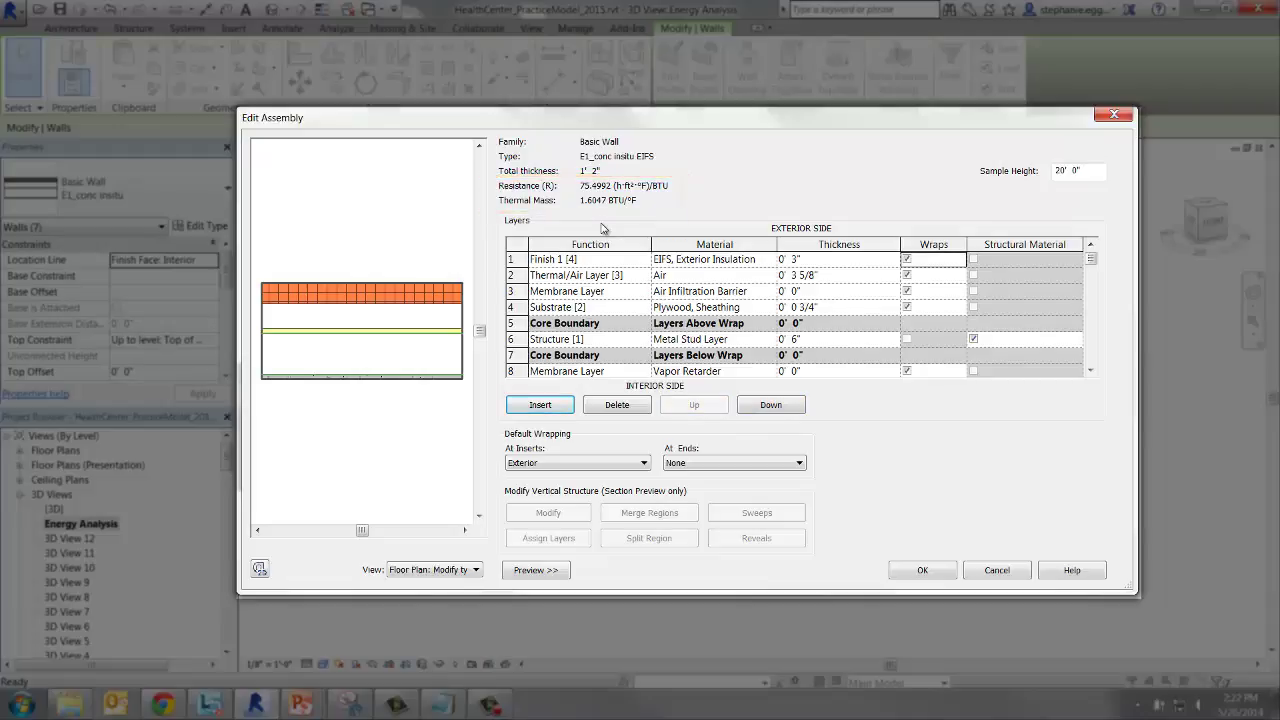
{"action": "left_click", "coordinate": [700, 339]}
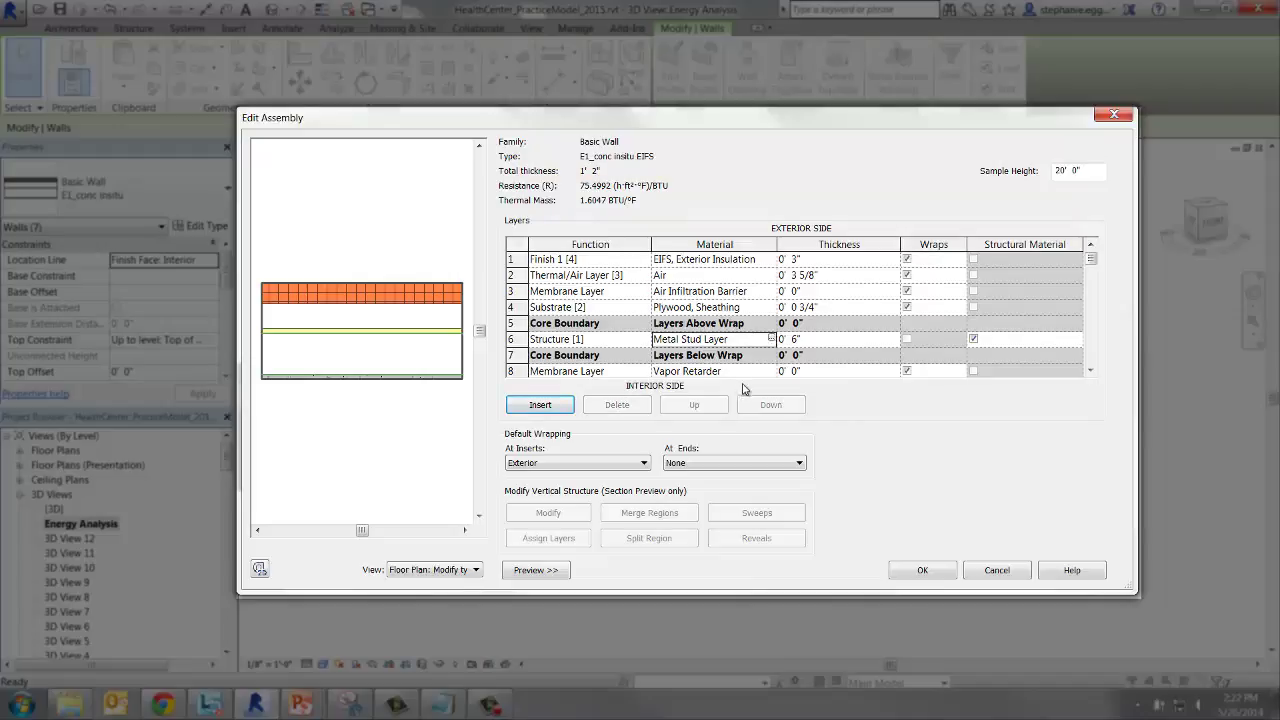
Accept the edited assembly and wall type changes, then deselect the walls
{"action": "left_click", "coordinate": [922, 570]}
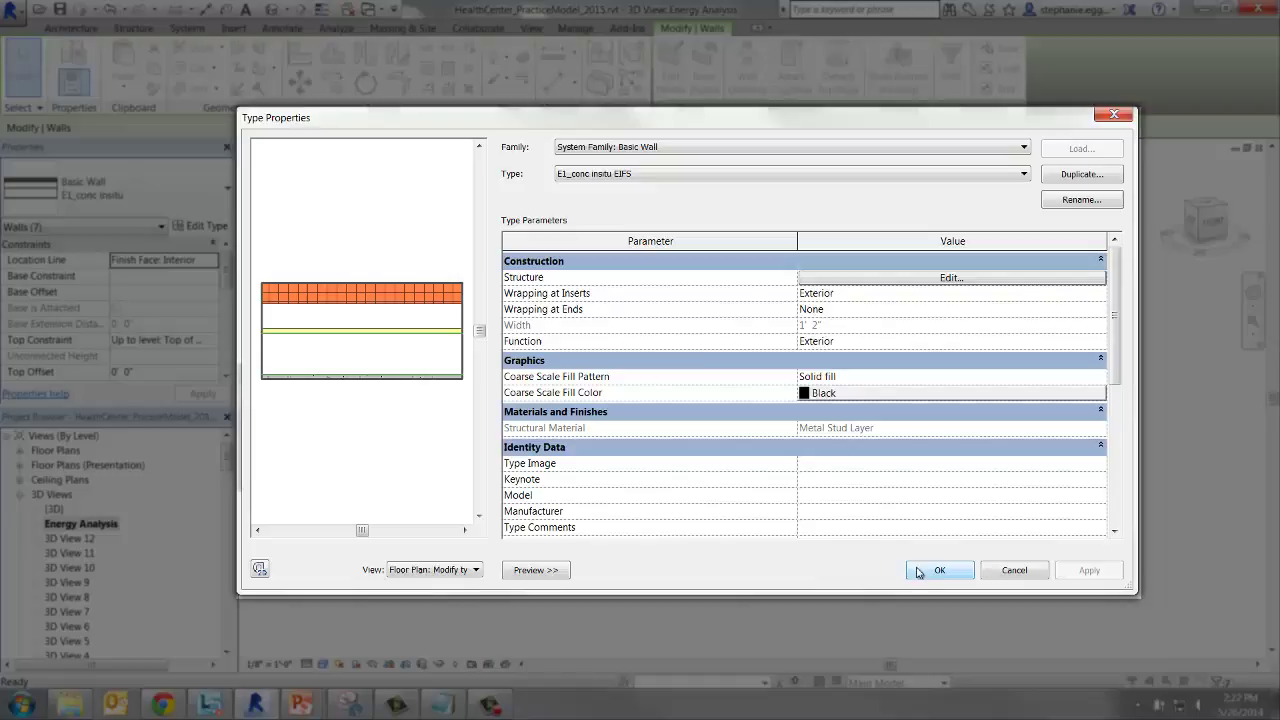
{"action": "left_click_drag", "start_coordinate": [1117, 375], "coordinate": [1113, 522]}
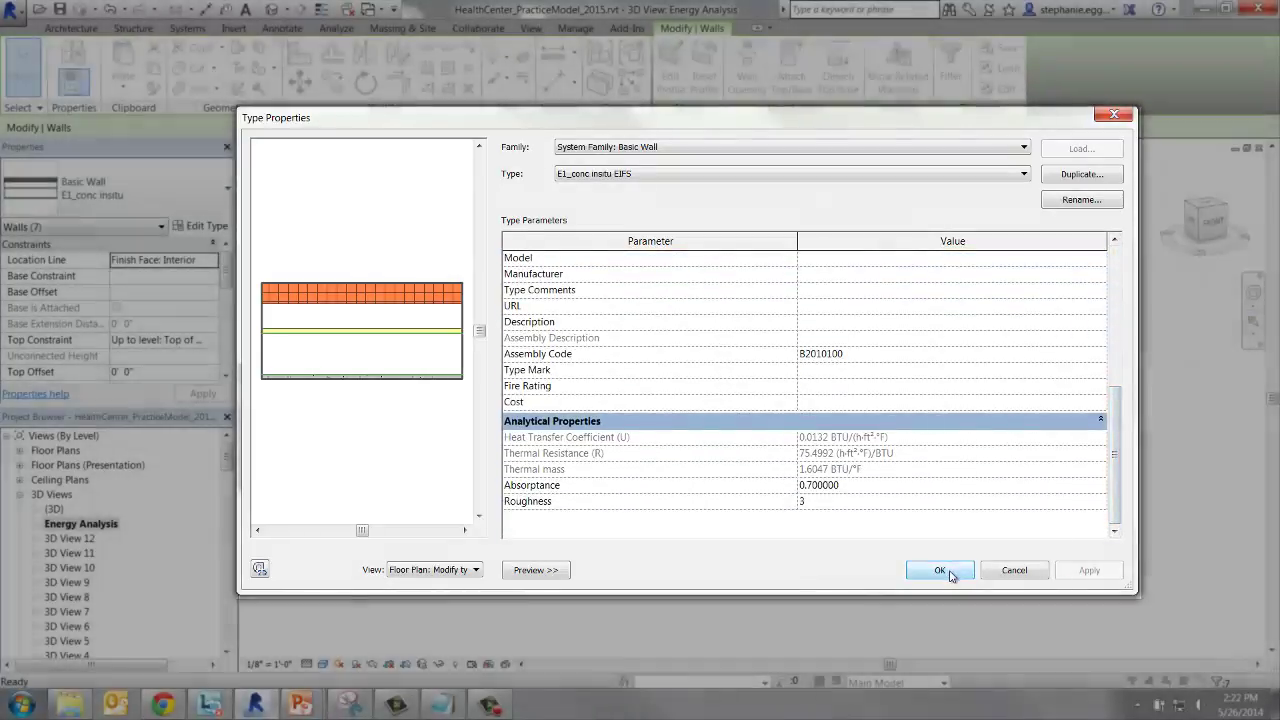
{"action": "left_click", "coordinate": [940, 570]}
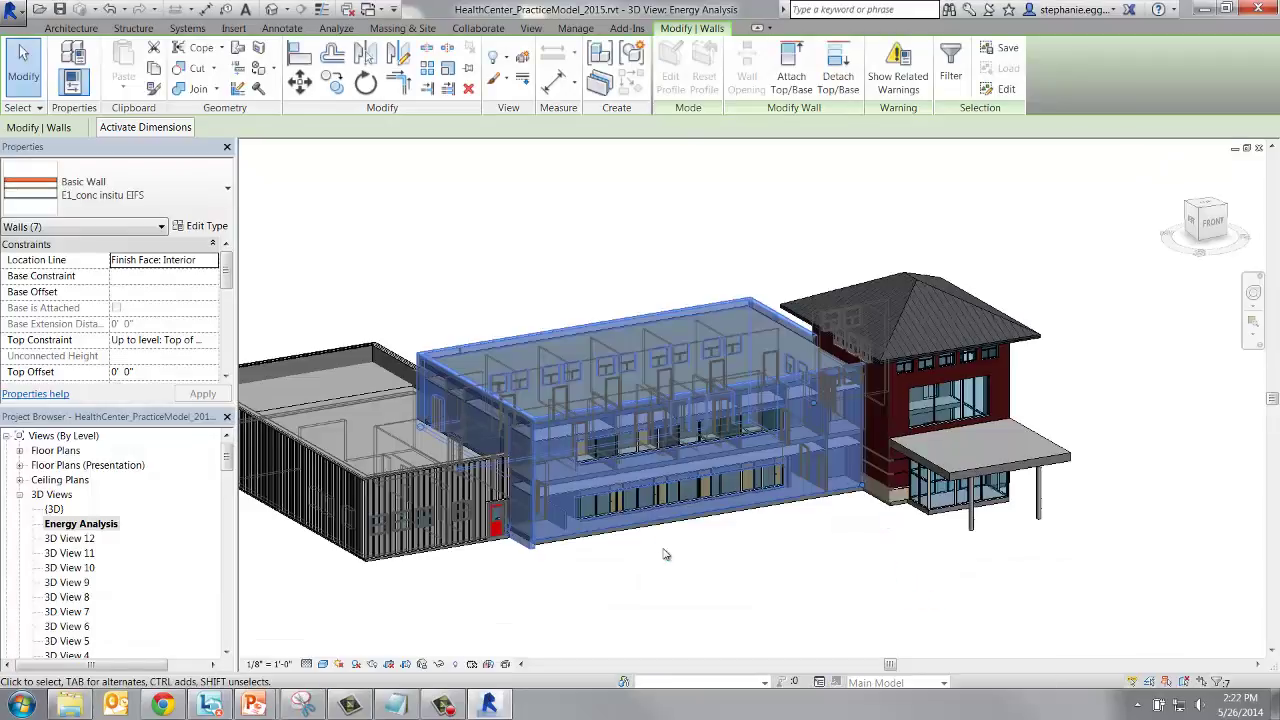
{"action": "left_click", "coordinate": [665, 585]}
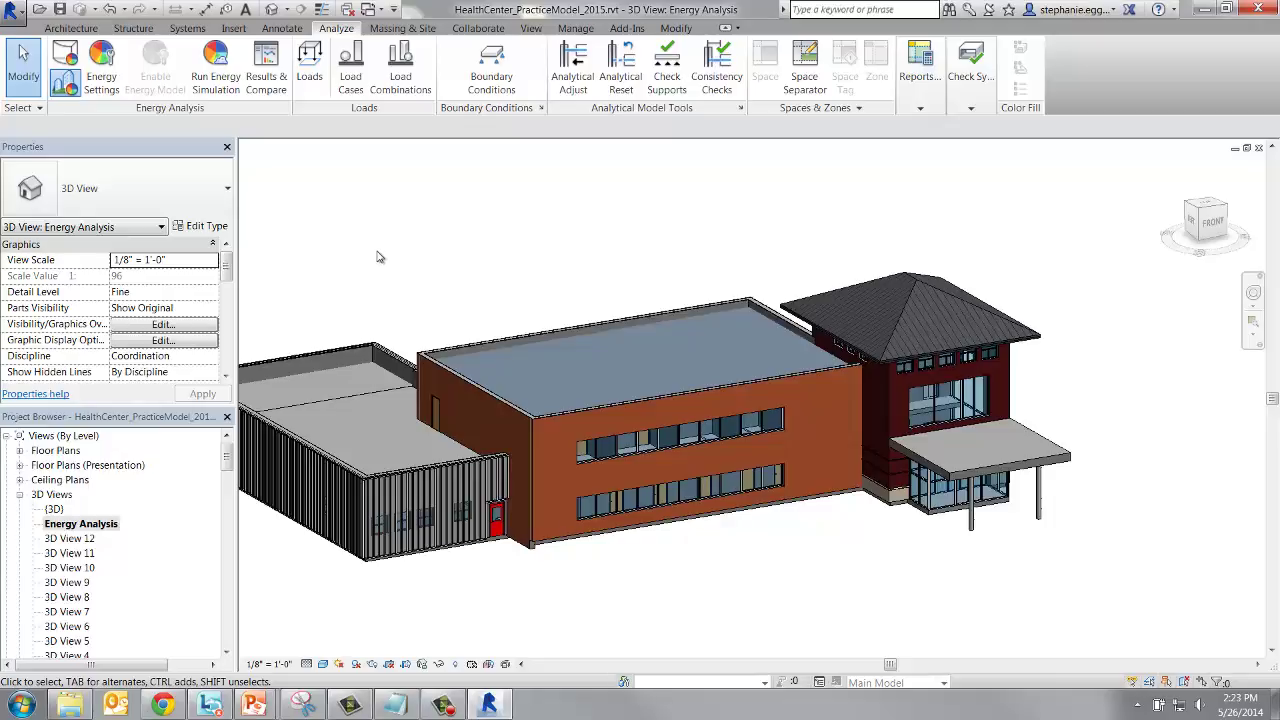
Create the energy analytical model to start an energy simulation of the building
{"action": "left_click", "coordinate": [222, 90]}
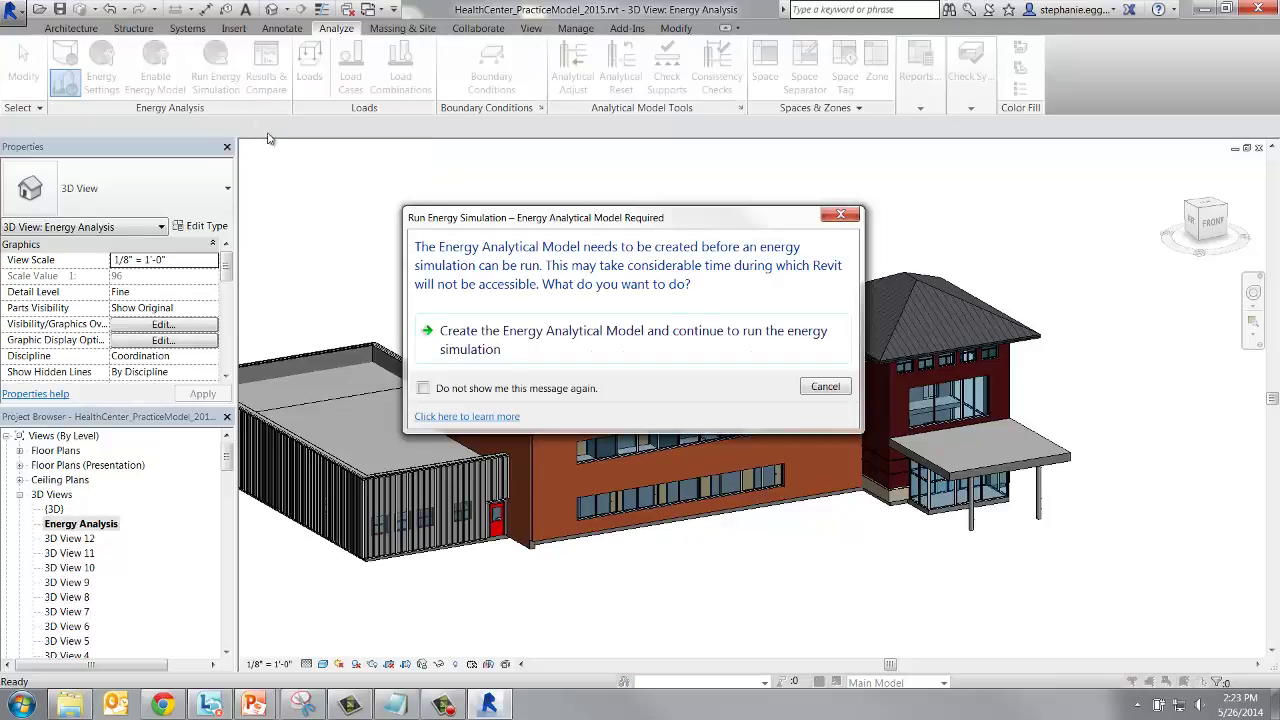
{"action": "left_click", "coordinate": [485, 340]}
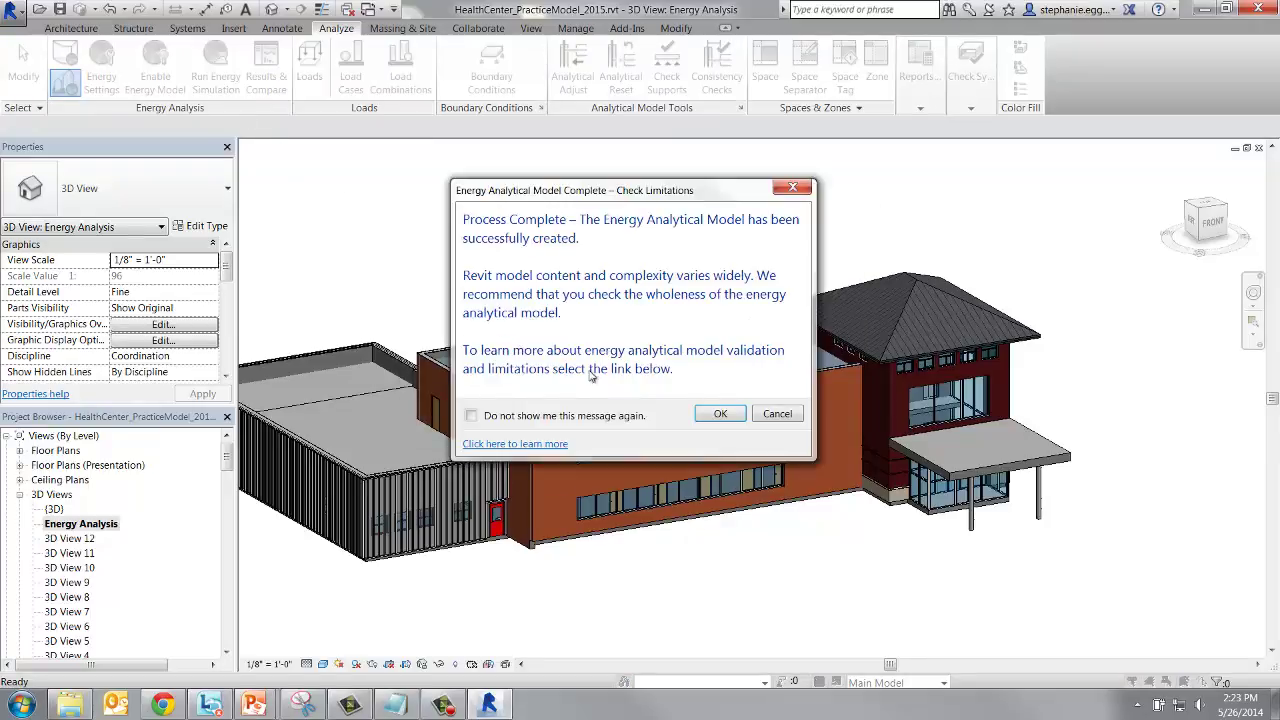
{"action": "left_click", "coordinate": [706, 415]}
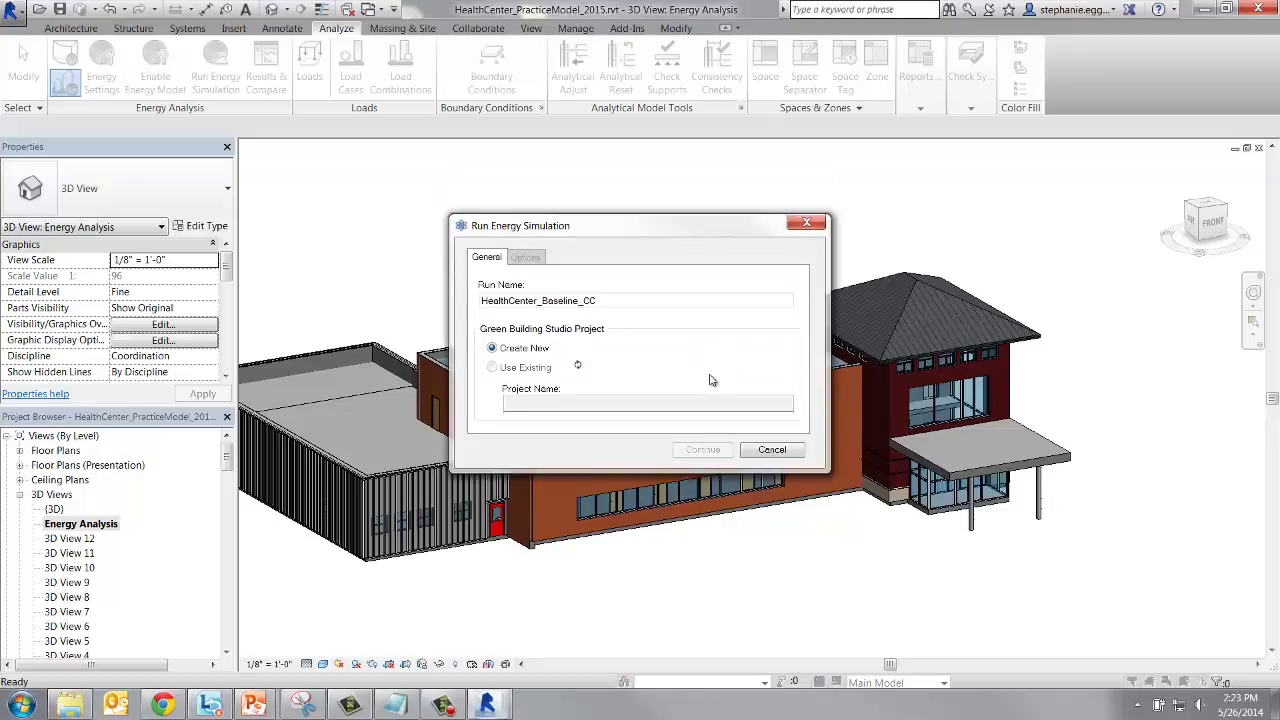
Run the simulation under the existing HealthCenter_Design 1 project, naming the run HealthCenter_TP_EIFS
{"action": "triple_click", "coordinate": [620, 403]}
{"action": "left_click", "coordinate": [491, 367]}
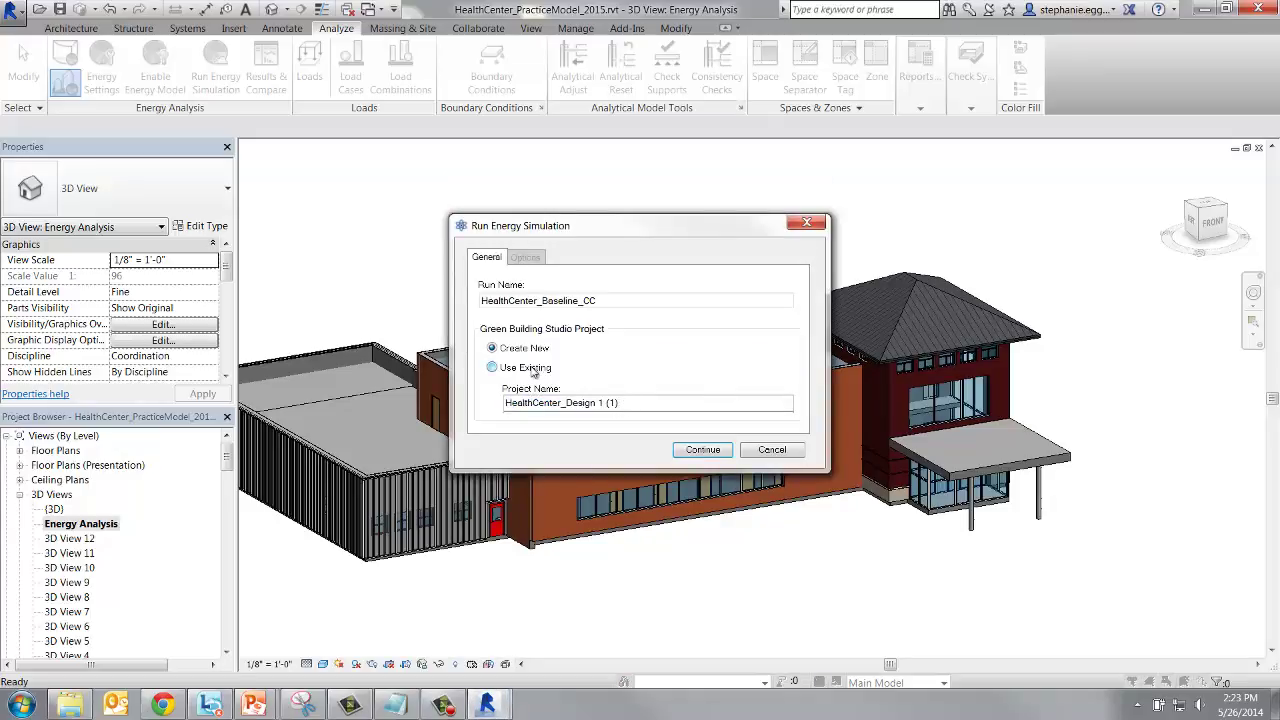
{"action": "left_click_drag", "start_coordinate": [597, 301], "coordinate": [543, 303]}
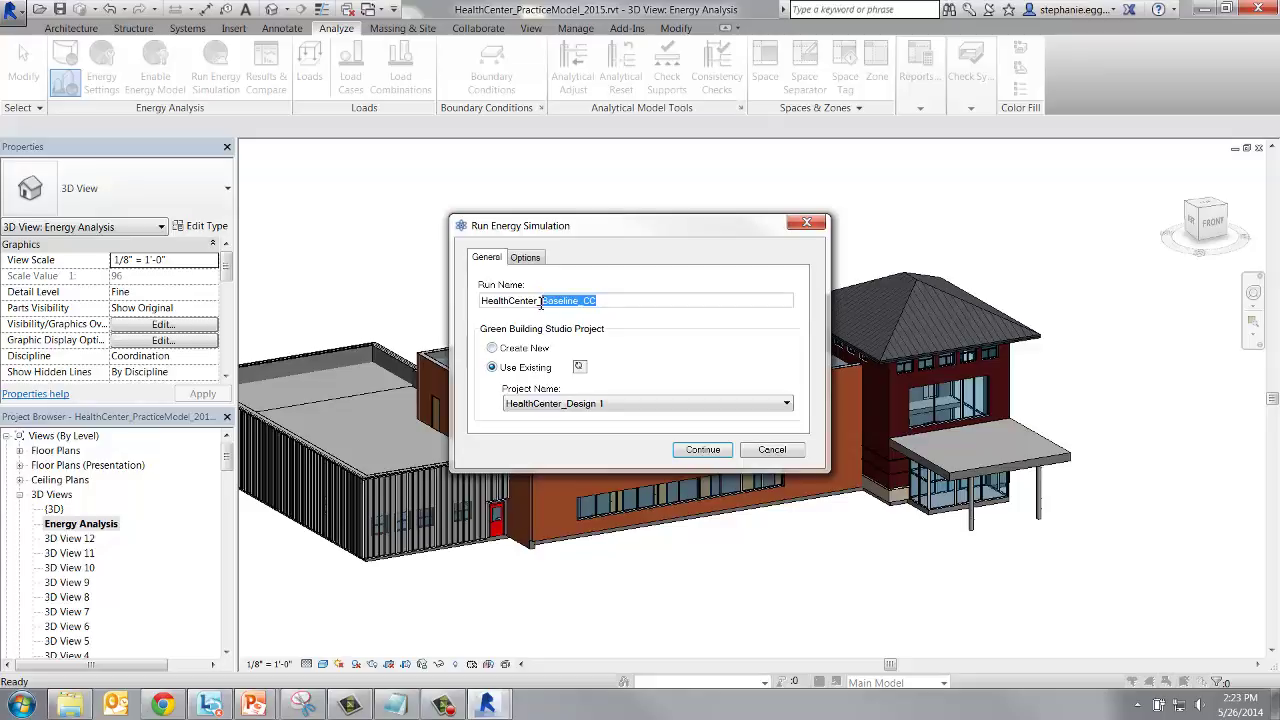
{"action": "type", "text": "TP"}
{"action": "left_click", "coordinate": [702, 449]}
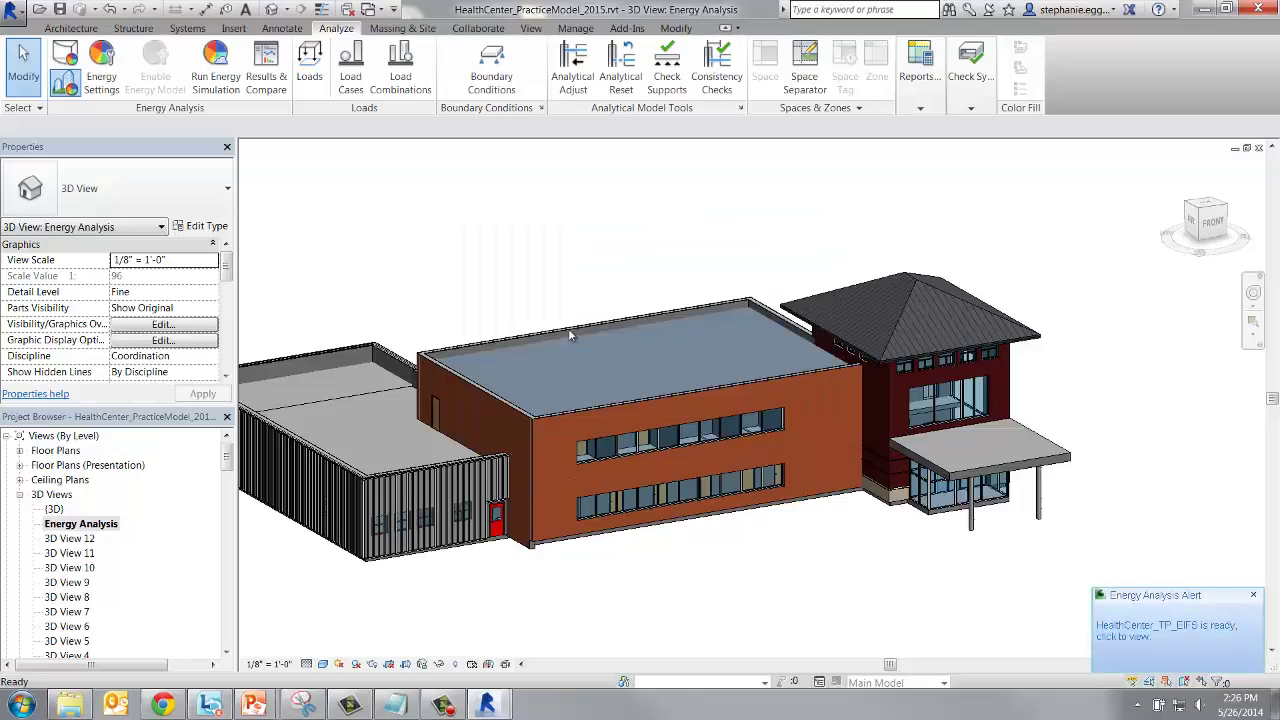
Open the HealthCenter_TP_EIFS simulation results in Results & Compare
{"action": "left_click", "coordinate": [267, 93]}
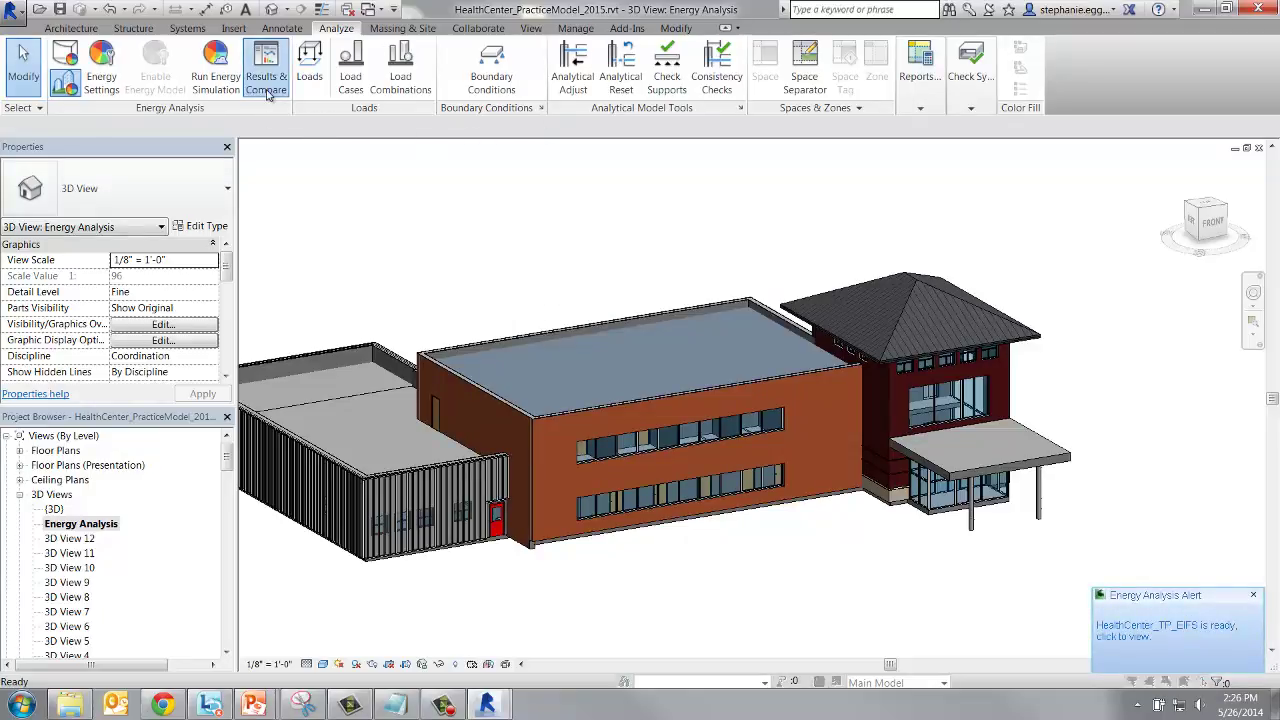